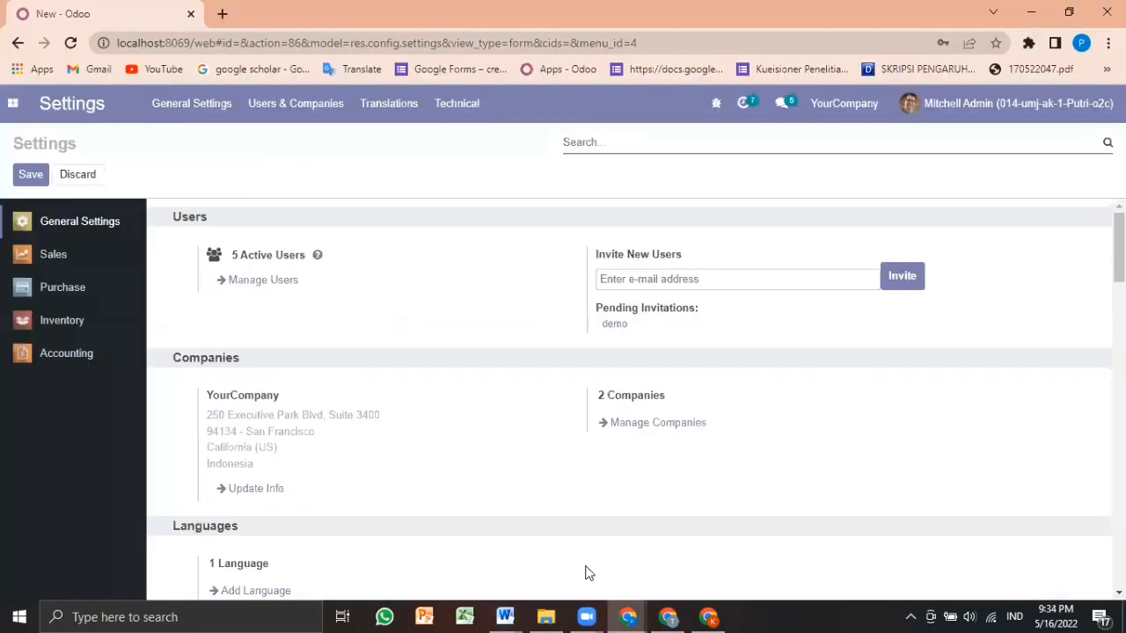
# Step: Open the user management list and examine the access rights of the accounting, sales and warehouse users
pyautogui.click(255, 280)
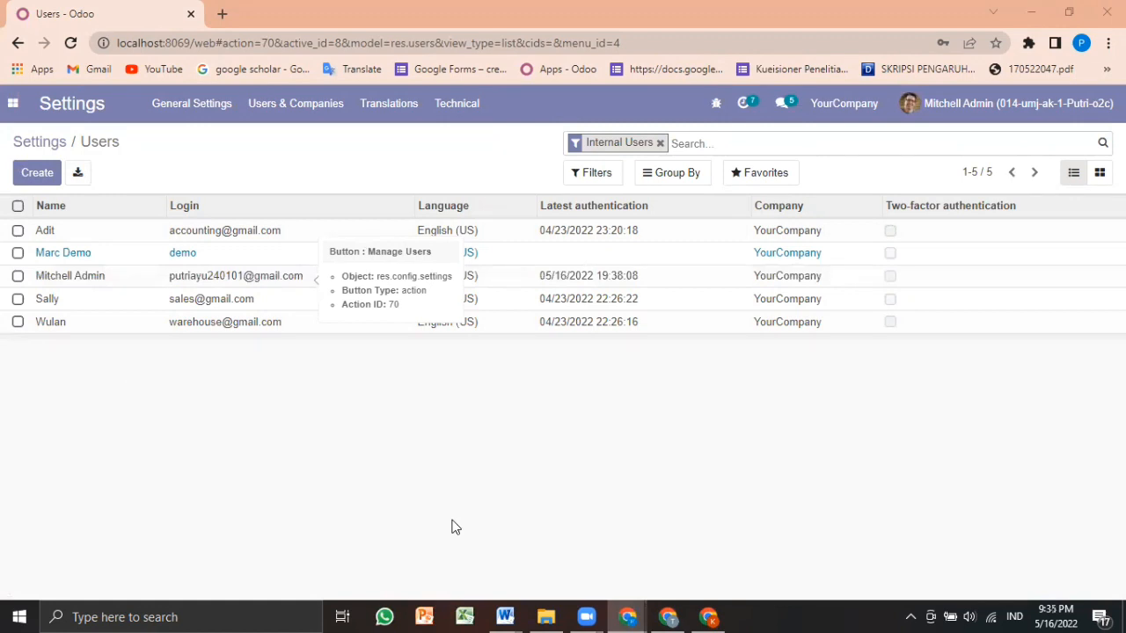
pyautogui.click(312, 233)
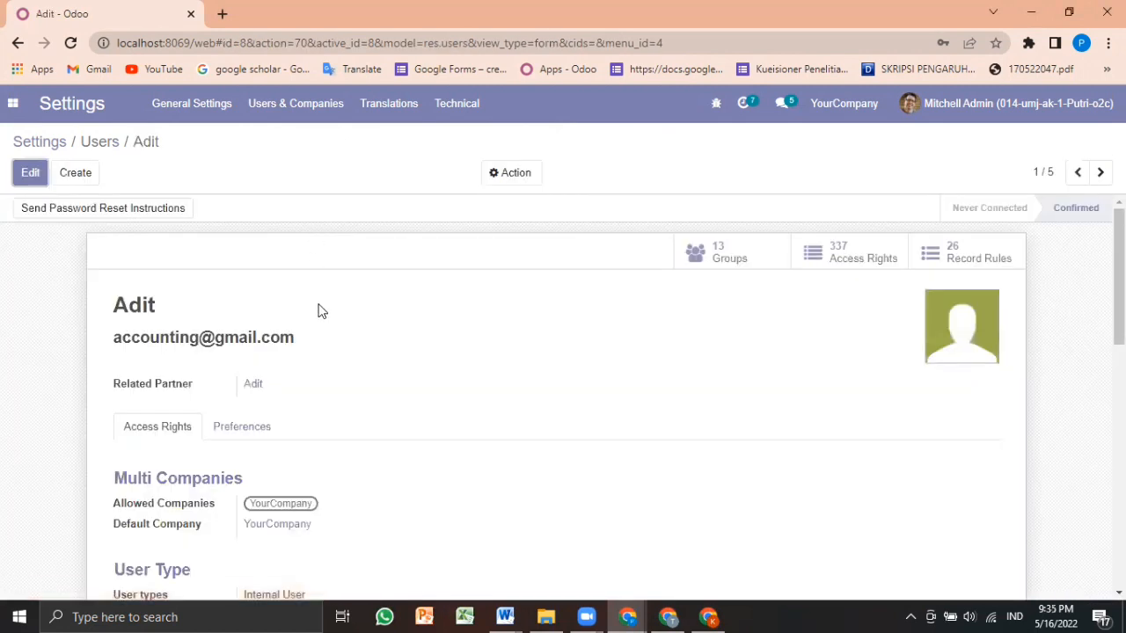
pyautogui.scroll(-2, 321, 310)
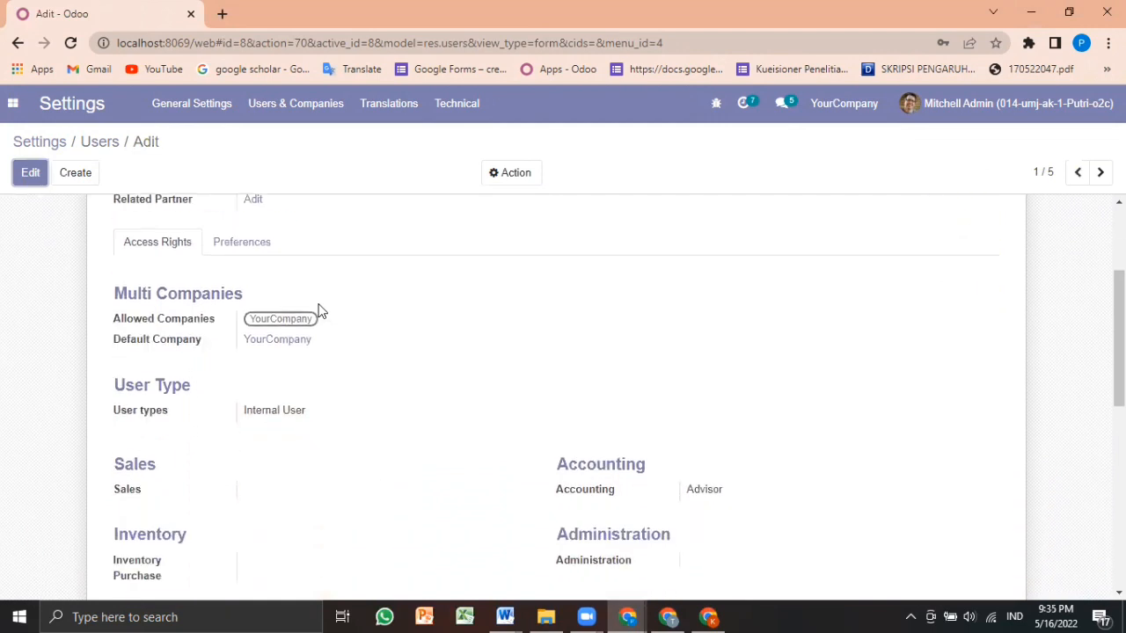
pyautogui.scroll(-1, 321, 311)
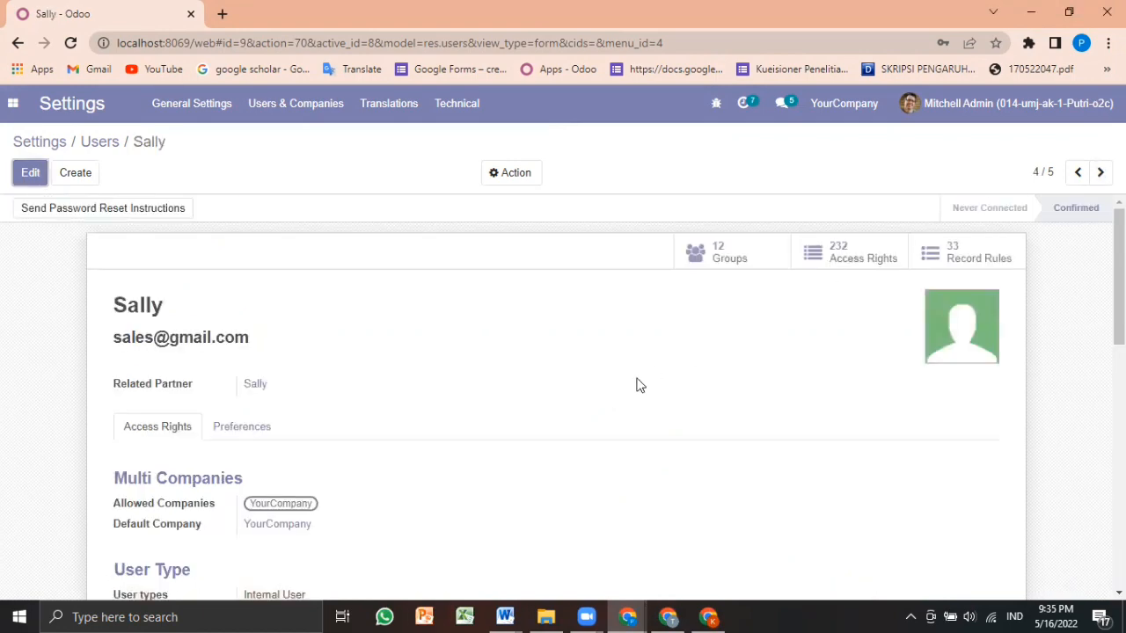
pyautogui.scroll(-1, 621, 402)
pyautogui.scroll(-3, 621, 402)
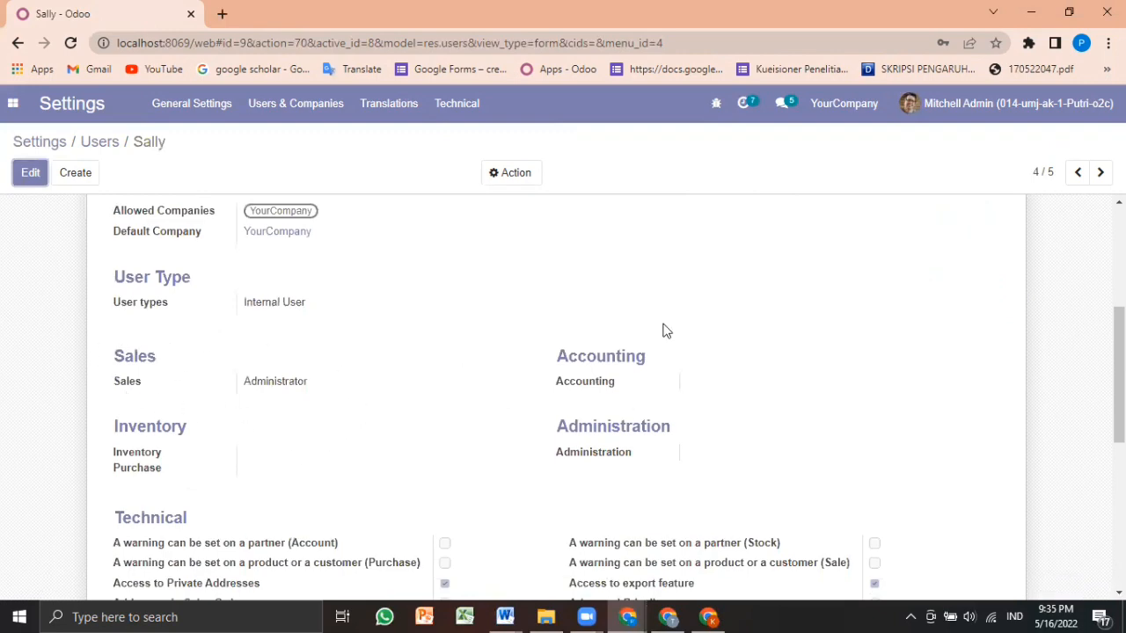
pyautogui.scroll(4, 663, 329)
pyautogui.click(1100, 173)
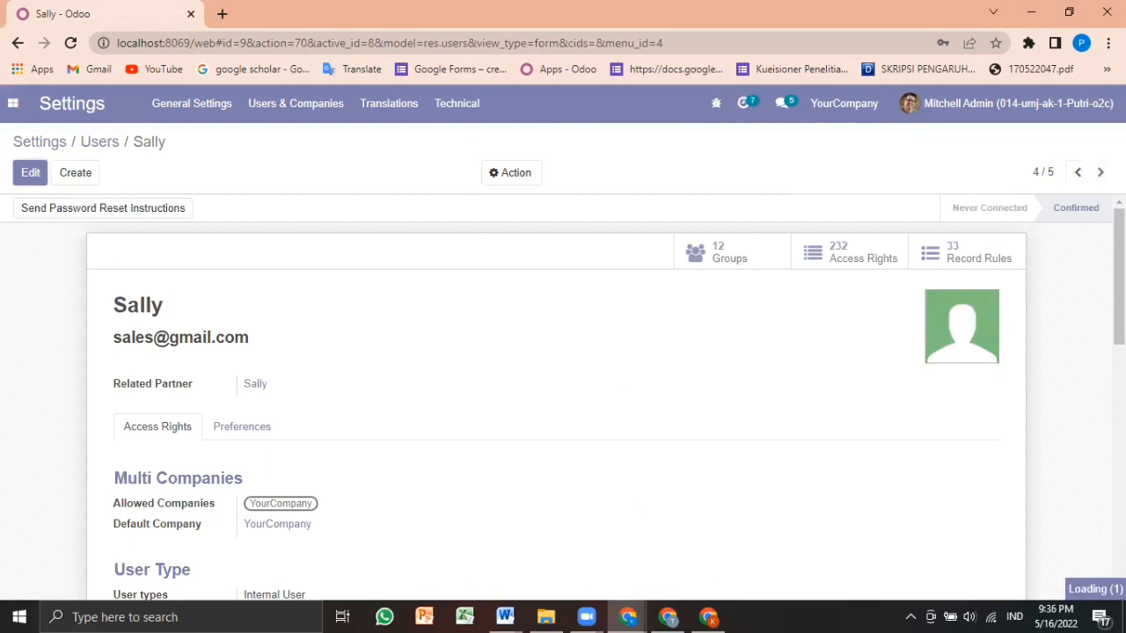
pyautogui.scroll(-1, 340, 353)
pyautogui.scroll(-5, 338, 352)
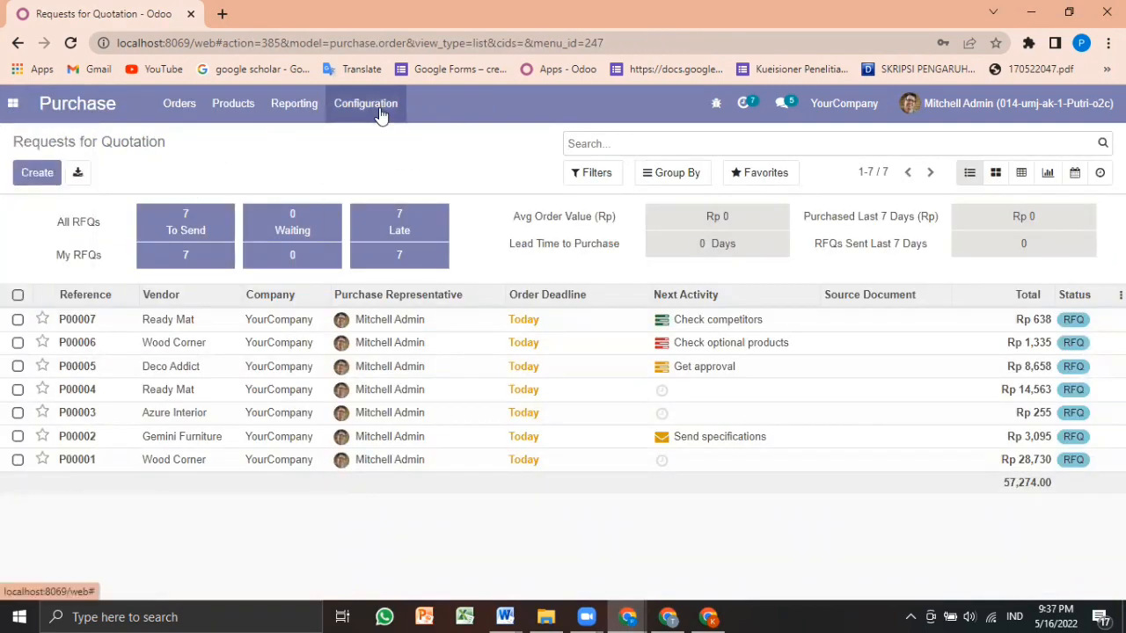
# Step: Set the inventory valuation of the All product category to Automated in Purchase and save it
pyautogui.click(369, 106)
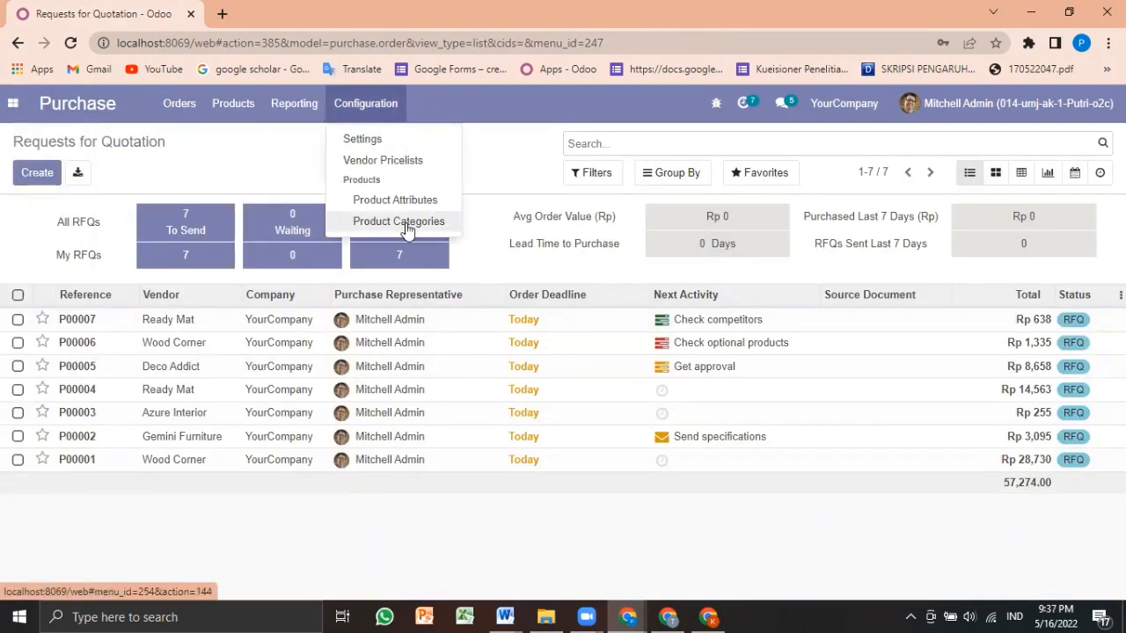
pyautogui.click(394, 221)
pyautogui.click(44, 226)
pyautogui.click(208, 314)
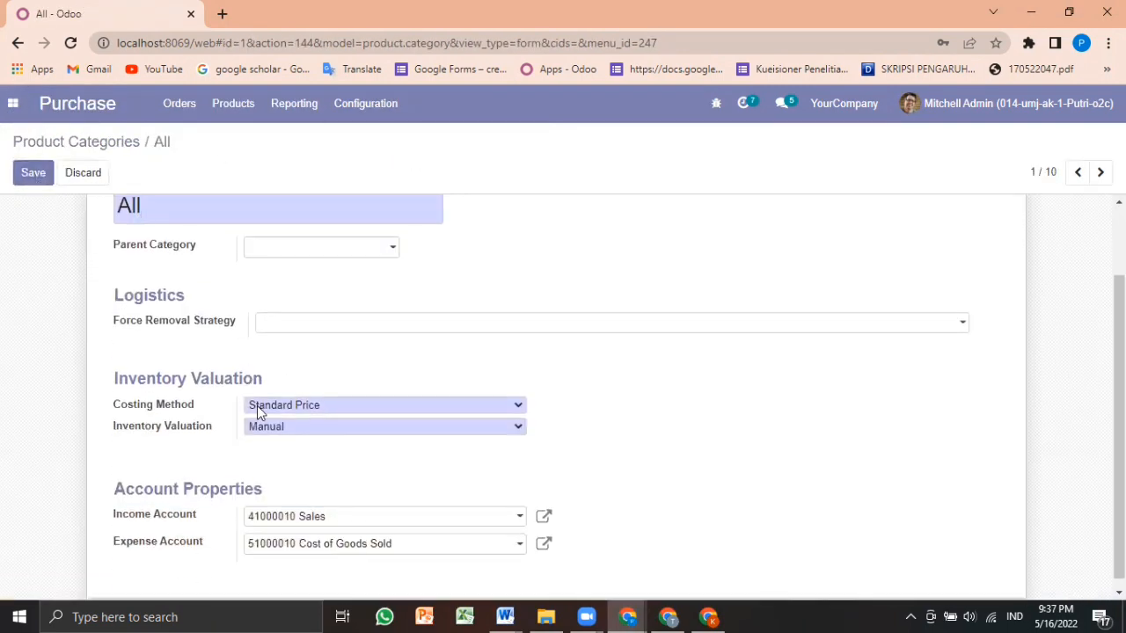
pyautogui.click(301, 463)
pyautogui.scroll(1, 302, 462)
pyautogui.click(33, 175)
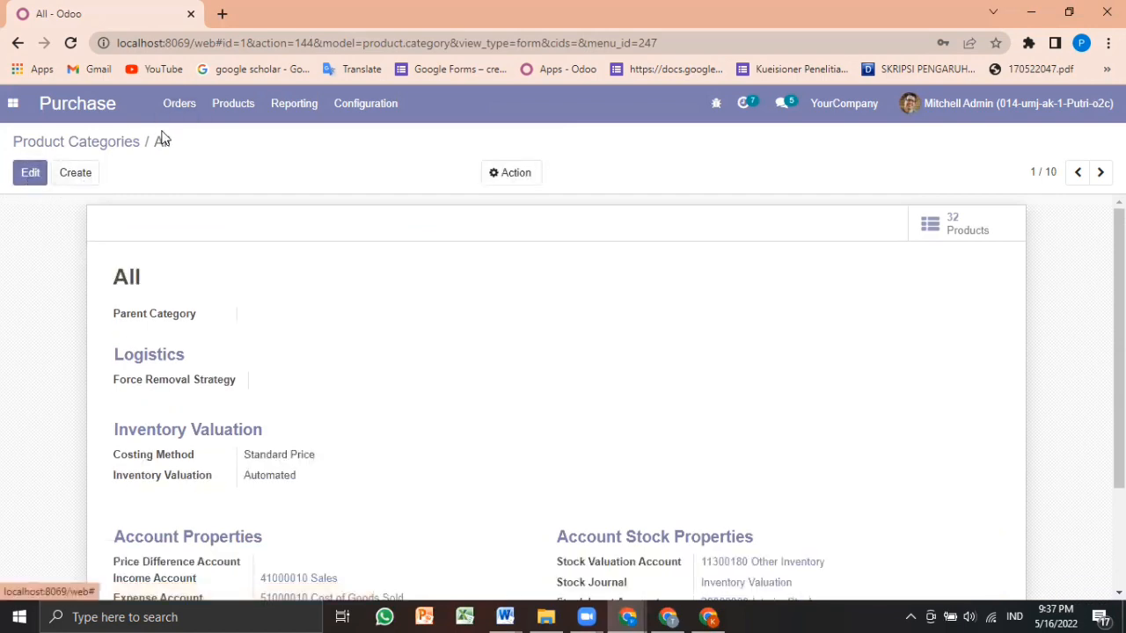
# Step: Change the Consumable product category's inventory valuation to Automated and save
pyautogui.click(1100, 173)
pyautogui.click(234, 317)
pyautogui.click(290, 483)
pyautogui.click(284, 525)
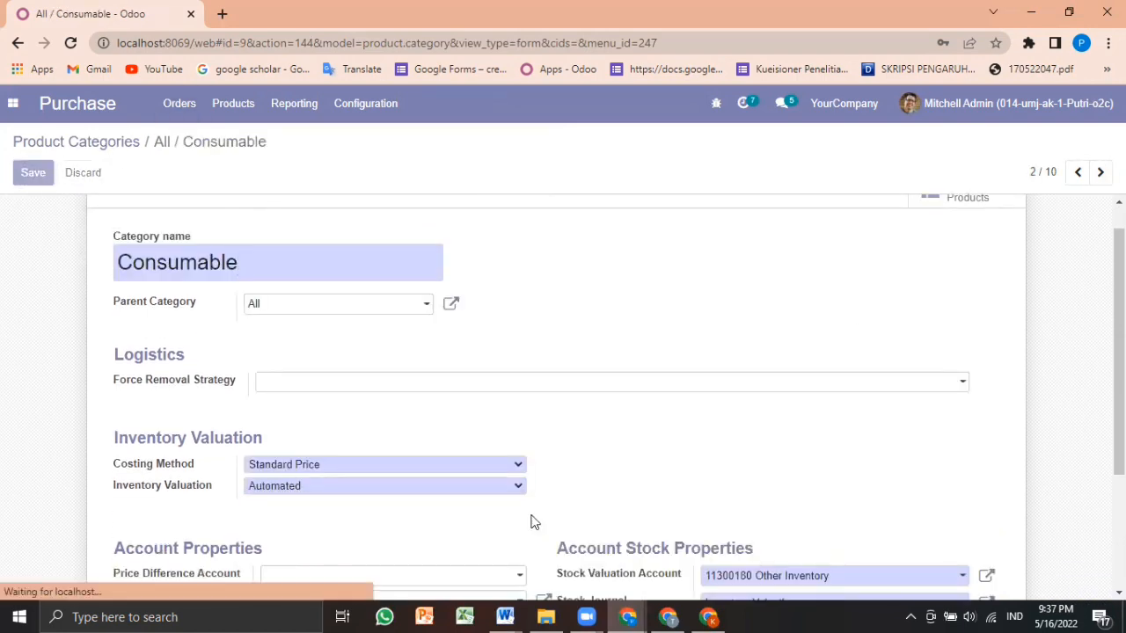
# Step: Go to the Deliveries product category, set its inventory valuation to Automated and save
pyautogui.click(1100, 173)
pyautogui.scroll(-1, 369, 440)
pyautogui.click(263, 433)
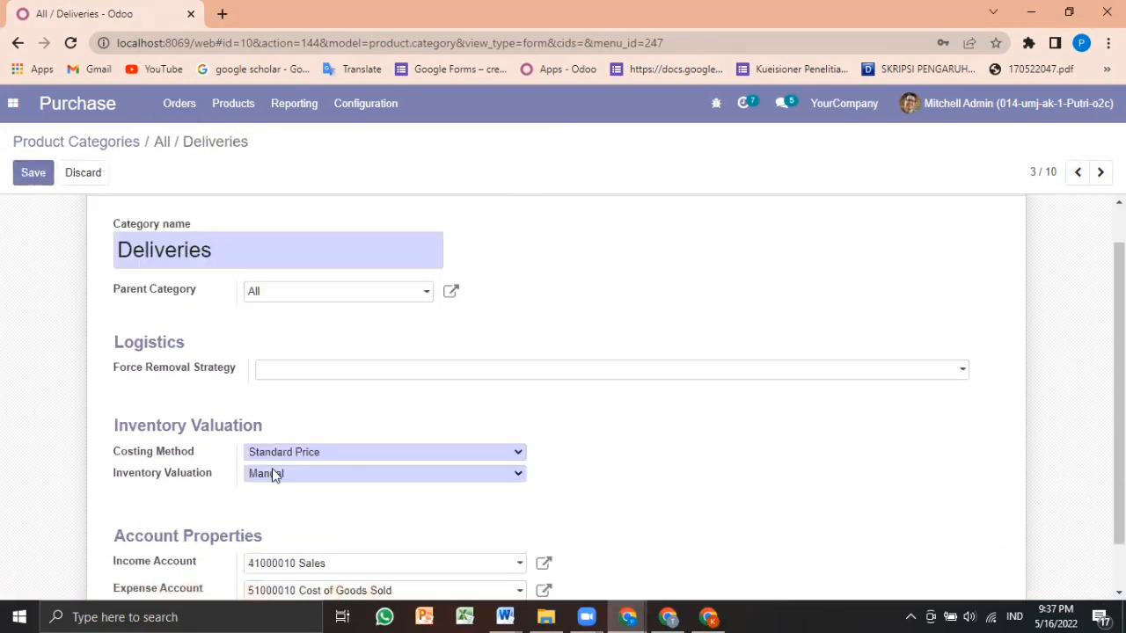
pyautogui.click(272, 469)
pyautogui.click(284, 508)
pyautogui.click(33, 172)
# Step: Set the Expenses product category's inventory valuation to Automated and save the record
pyautogui.click(1100, 172)
pyautogui.click(31, 172)
pyautogui.click(339, 520)
pyautogui.click(284, 552)
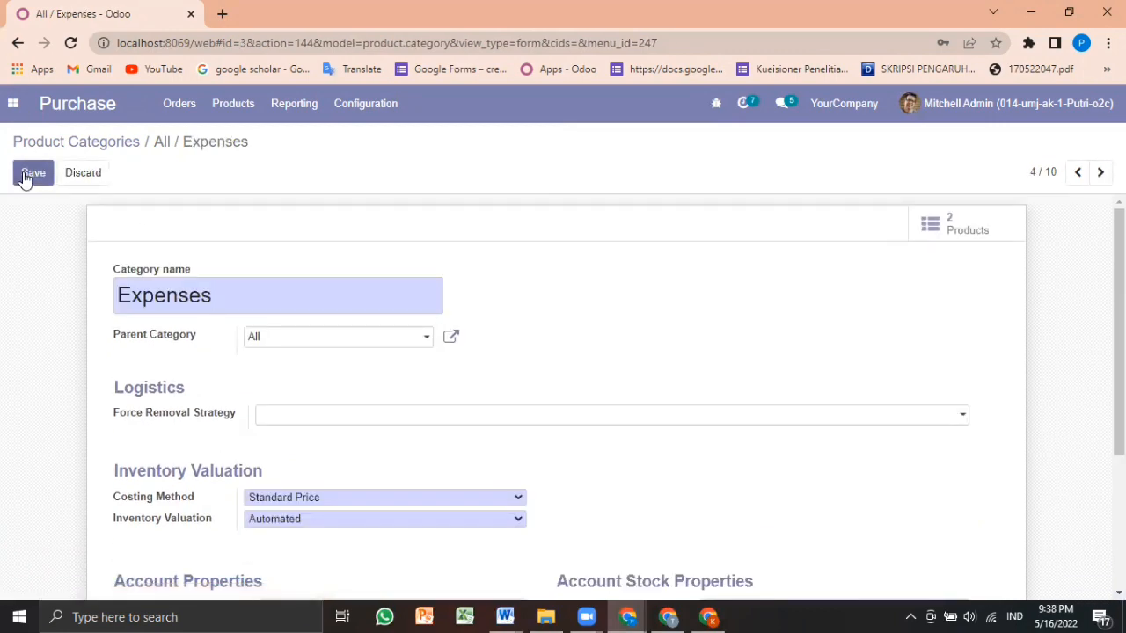
pyautogui.click(31, 173)
# Step: Switch the inventory valuation of the Internal product category to Automated and save
pyautogui.click(1100, 173)
pyautogui.click(31, 173)
pyautogui.click(292, 518)
pyautogui.click(284, 548)
pyautogui.click(32, 172)
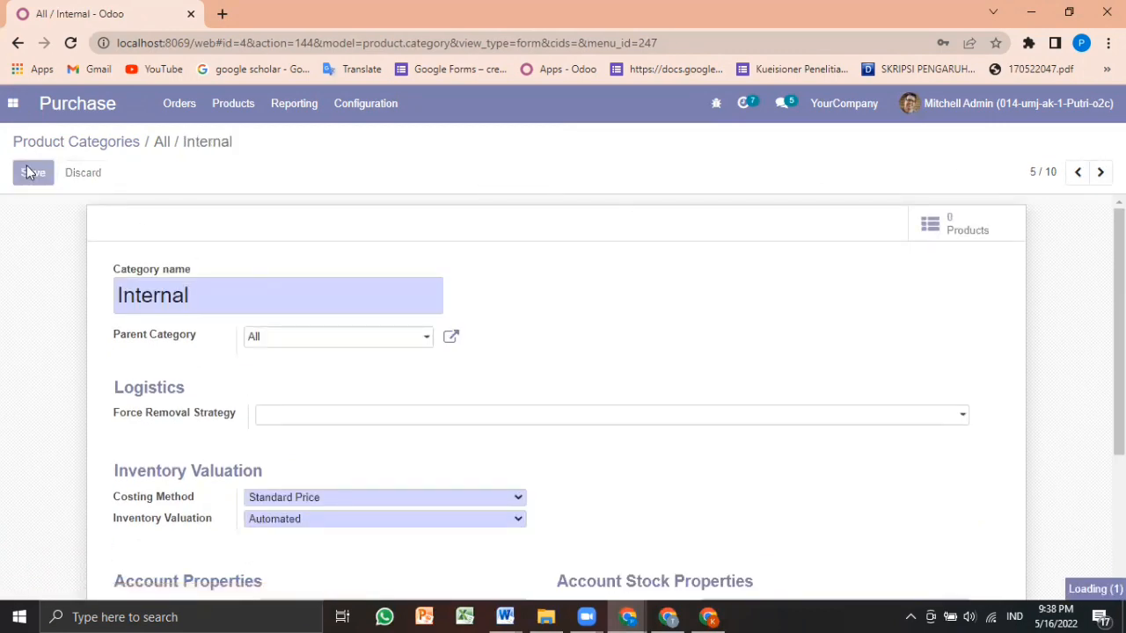
# Step: Set the inventory valuation of the All / Saleable product category to Automated and save
pyautogui.click(1100, 172)
pyautogui.click(31, 173)
pyautogui.click(263, 518)
pyautogui.click(273, 548)
pyautogui.click(33, 172)
# Step: Set the Office Furniture product category's inventory valuation to Automated and save it
pyautogui.click(1100, 172)
pyautogui.click(31, 173)
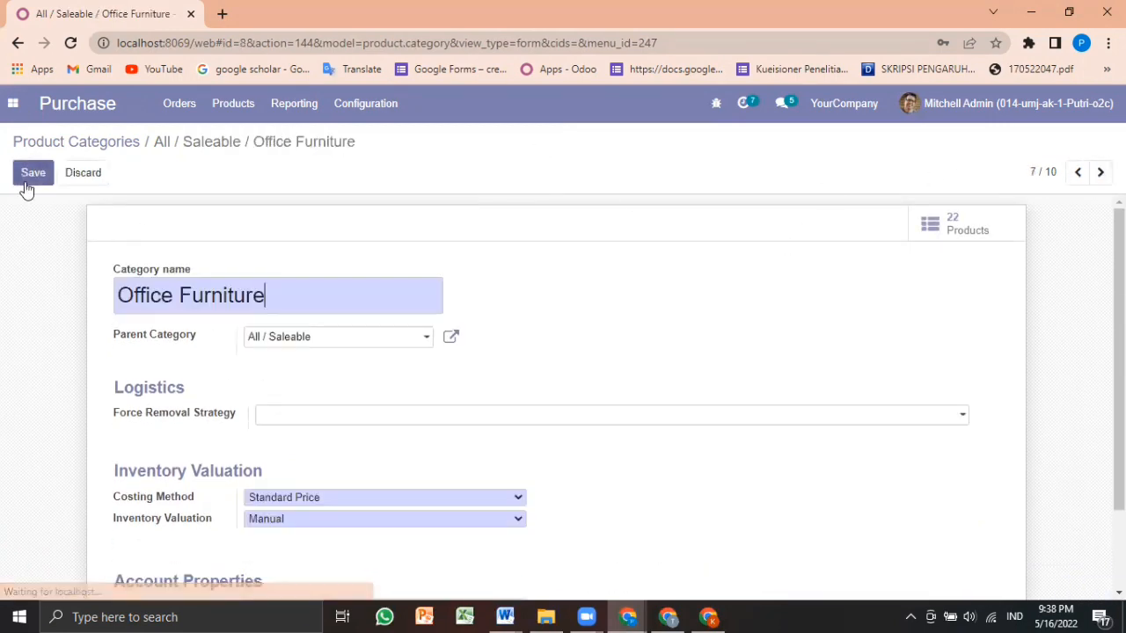
pyautogui.click(290, 518)
pyautogui.click(282, 548)
pyautogui.click(33, 172)
# Step: Set the inventory valuation of the Services category under All / Saleable to Automated and save
pyautogui.click(1100, 172)
pyautogui.click(31, 173)
pyautogui.click(290, 518)
pyautogui.click(287, 546)
pyautogui.click(32, 172)
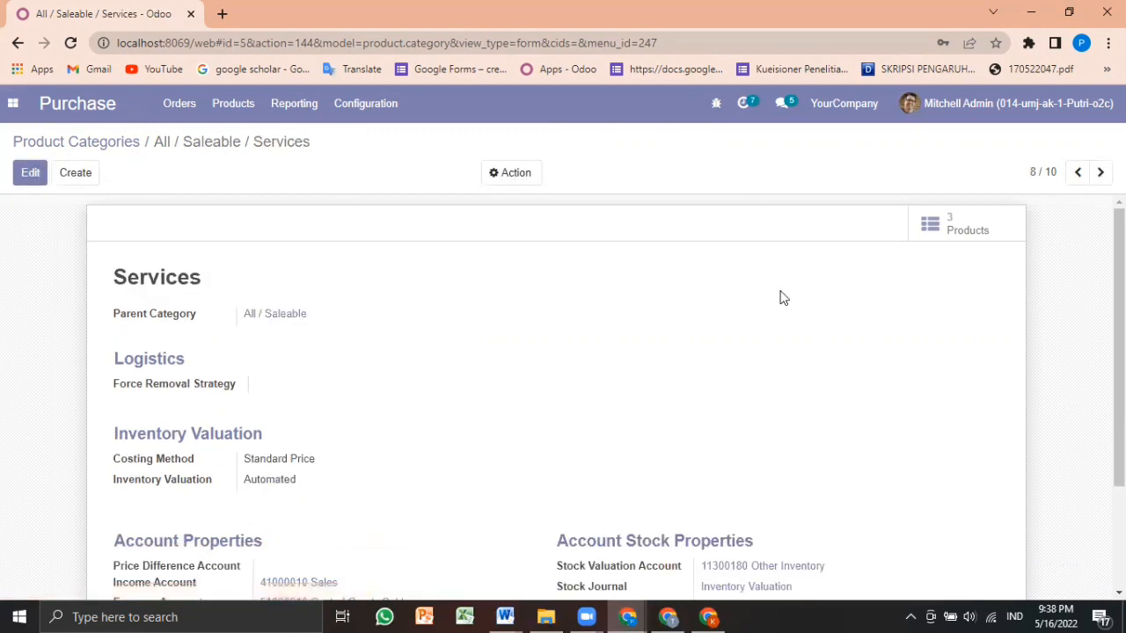
# Step: Set the inventory valuation of the Saleable category under Services to Automated and save
pyautogui.click(1100, 172)
pyautogui.click(31, 173)
pyautogui.click(290, 518)
pyautogui.click(281, 548)
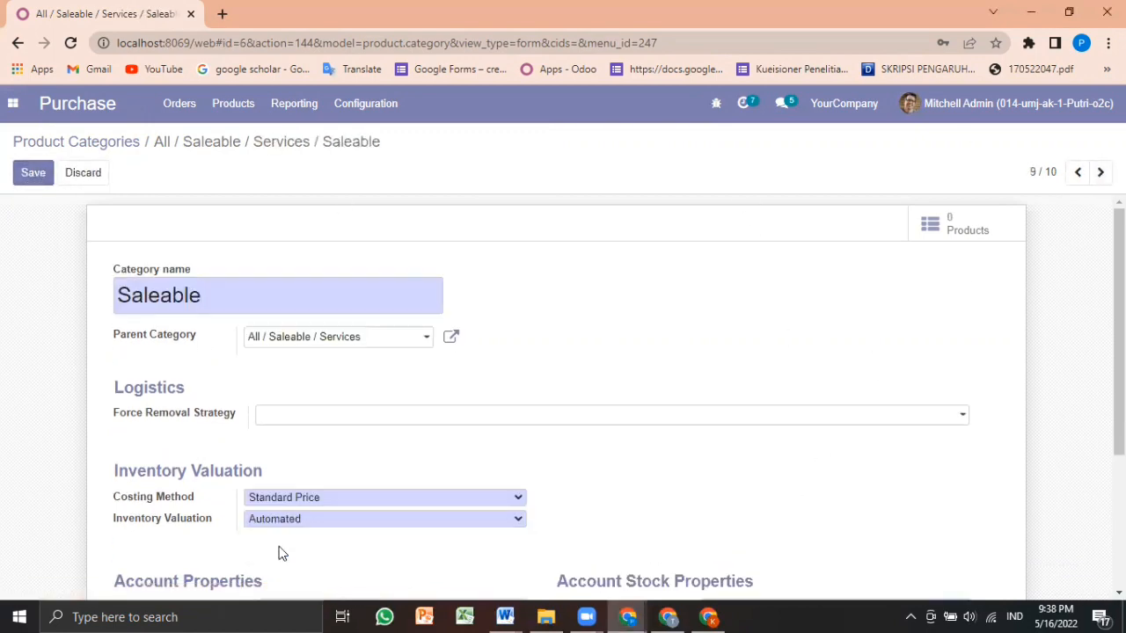
pyautogui.click(32, 172)
# Step: Set the inventory valuation of the tenth and last product category to Automated and save
pyautogui.click(1100, 172)
pyautogui.click(30, 172)
pyautogui.click(290, 518)
pyautogui.click(281, 548)
pyautogui.click(33, 172)
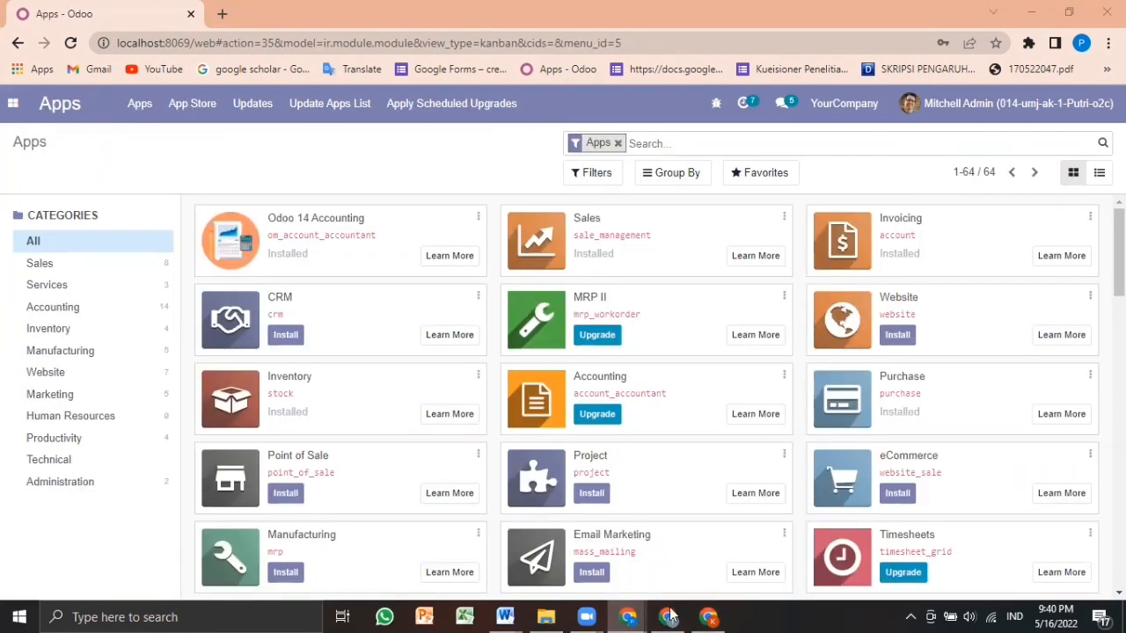
# Step: Switch to the second browser window, which holds the sales user's session
pyautogui.click(669, 616)
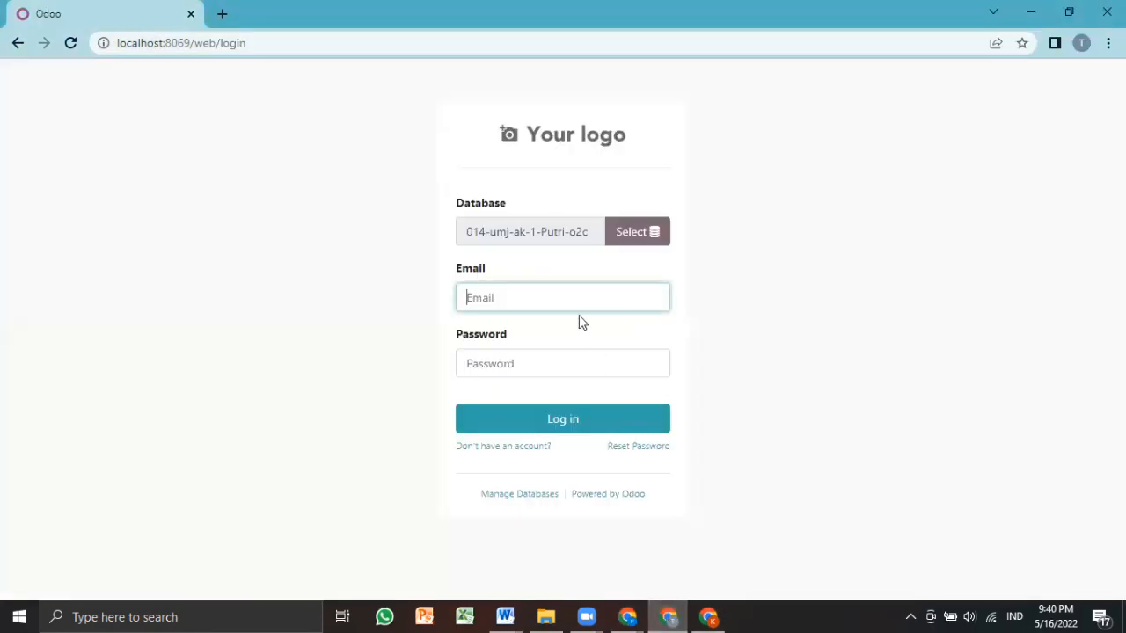
pyautogui.click(561, 297)
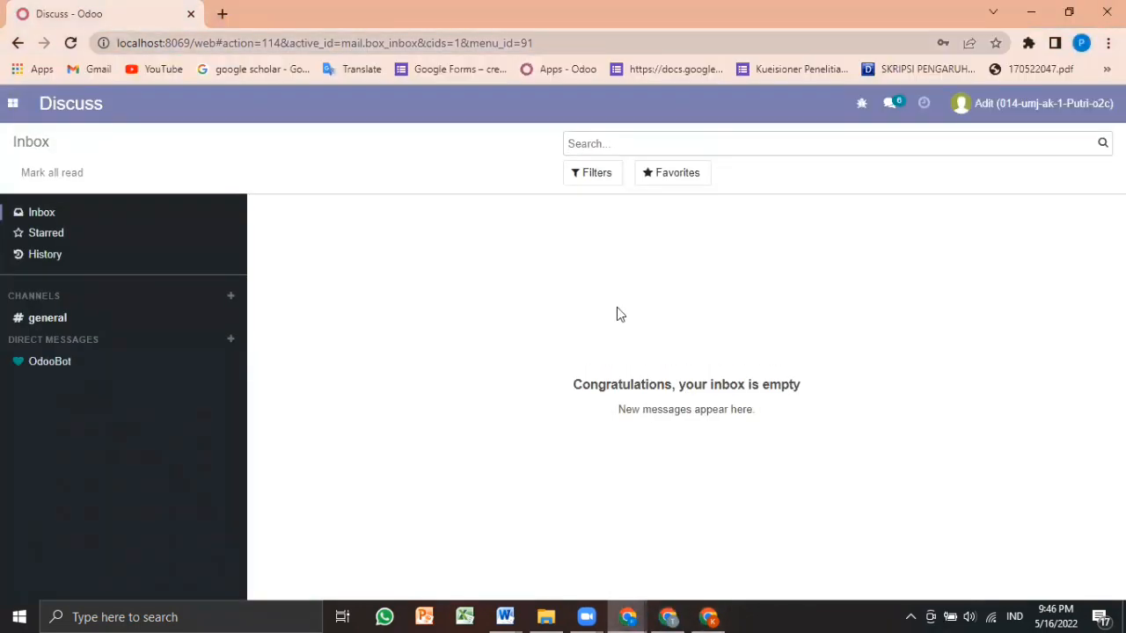
pyautogui.hotkey('alt', 'Tab')
pyautogui.hotkey('alt', 'Tab')
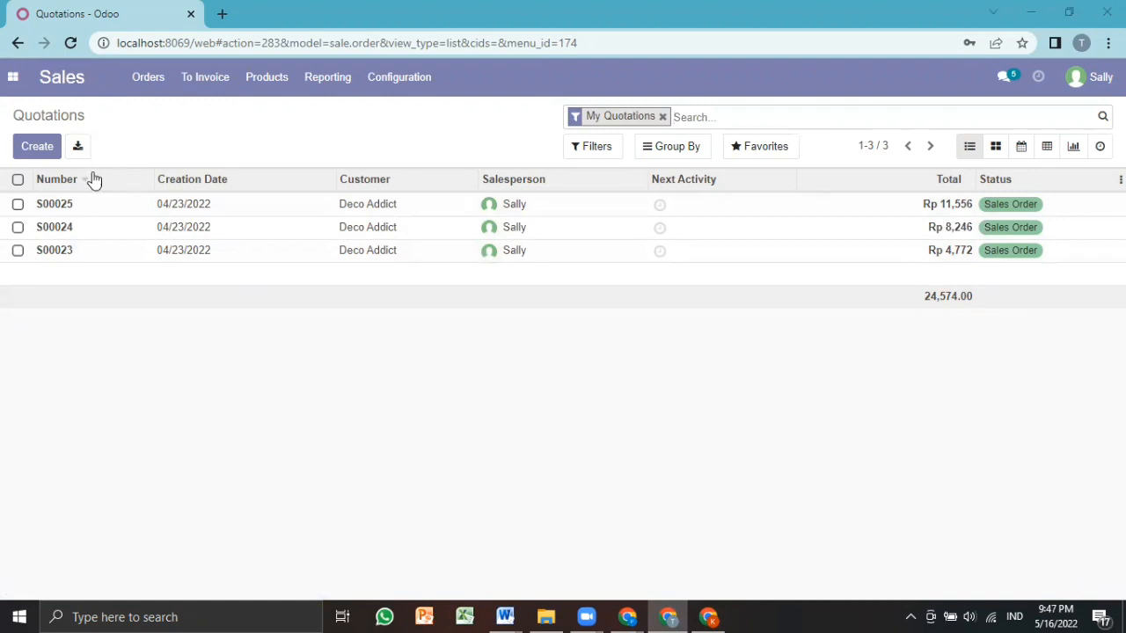
# Step: Create a new sales quotation, consult the Word document, and set the customer to Deco Addict
pyautogui.click(32, 146)
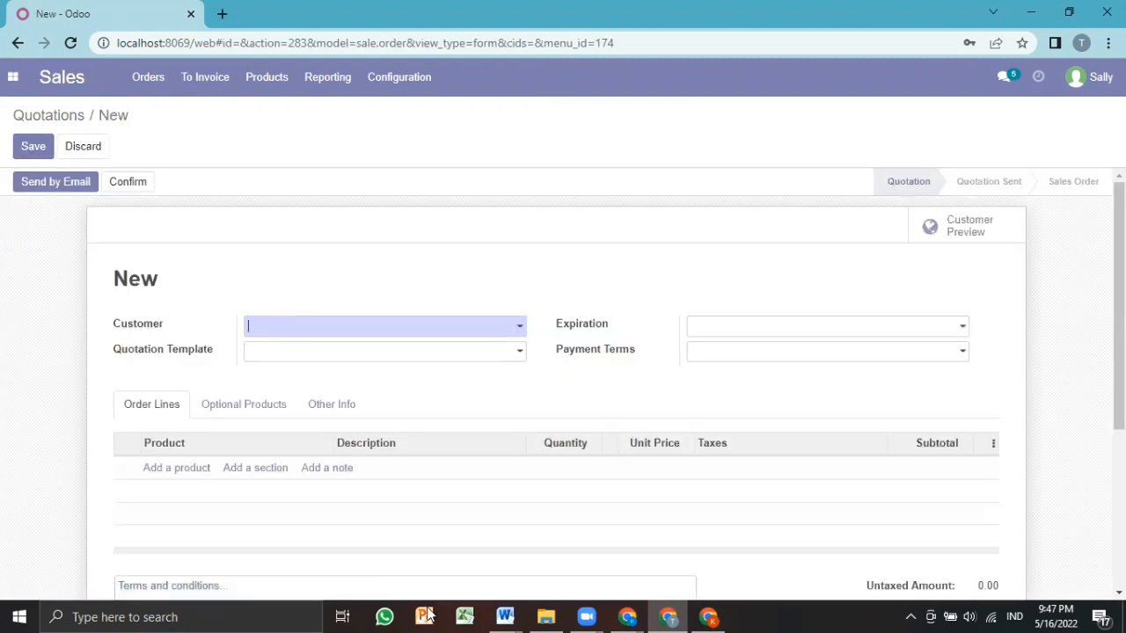
pyautogui.click(505, 617)
pyautogui.click(391, 541)
pyautogui.click(668, 617)
pyautogui.click(440, 327)
pyautogui.click(408, 356)
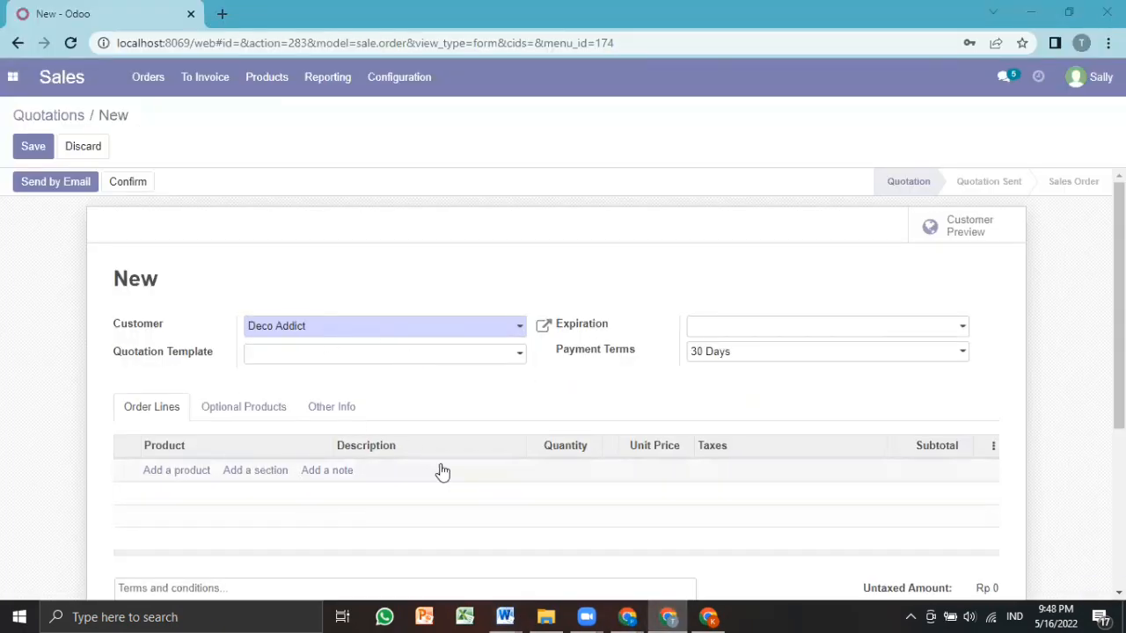
# Step: Add an order line for [E-COM08] Storage Box with a quantity of 25
pyautogui.click(185, 475)
pyautogui.click(296, 360)
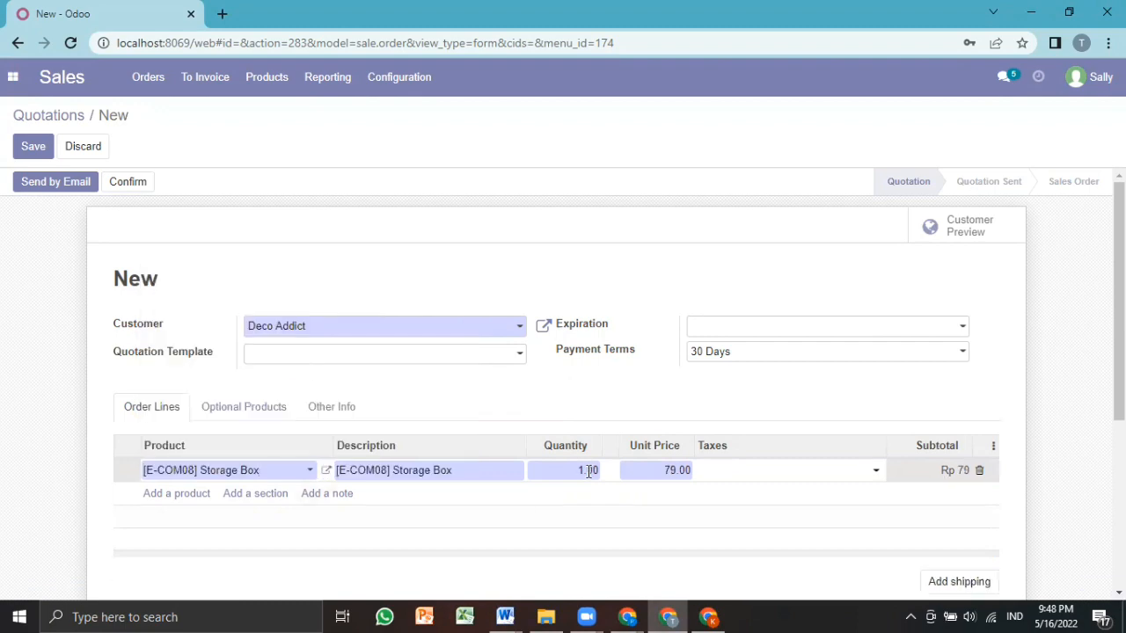
pyautogui.click(569, 472)
pyautogui.write('25')
# Step: Add a second order line for 20 units of [E-COM09] Large Desk and save the quotation
pyautogui.click(181, 495)
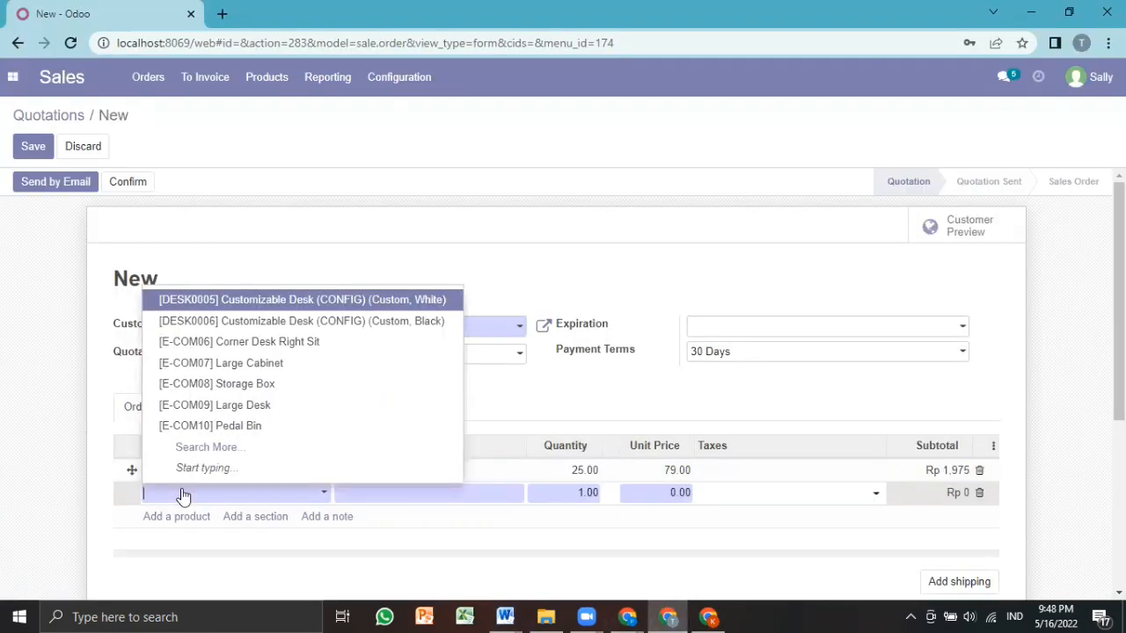
pyautogui.click(214, 404)
pyautogui.click(587, 493)
pyautogui.write('20')
pyautogui.click(587, 526)
pyautogui.click(33, 146)
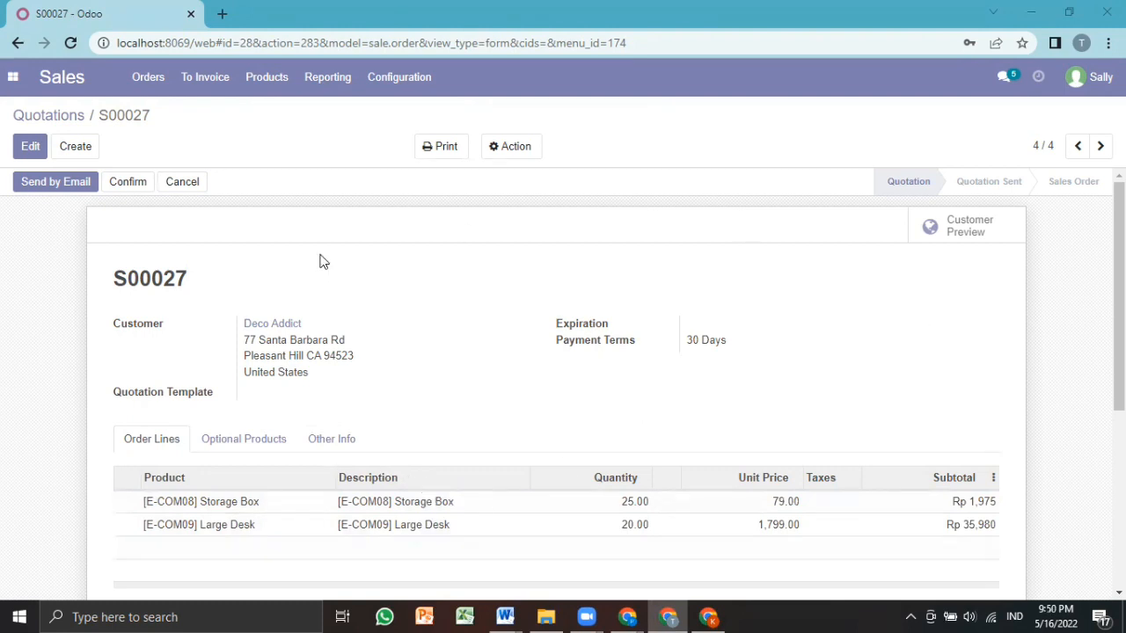
# Step: Send the quotation to the customer by email and confirm it as a sales order
pyautogui.click(57, 188)
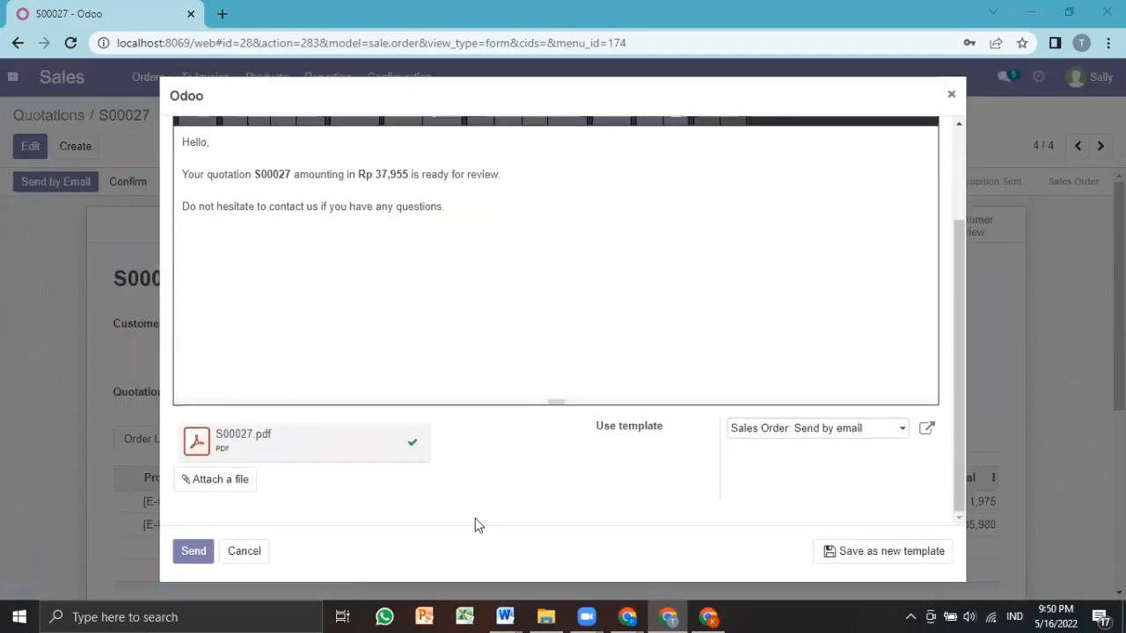
pyautogui.scroll(2, 475, 525)
pyautogui.click(194, 551)
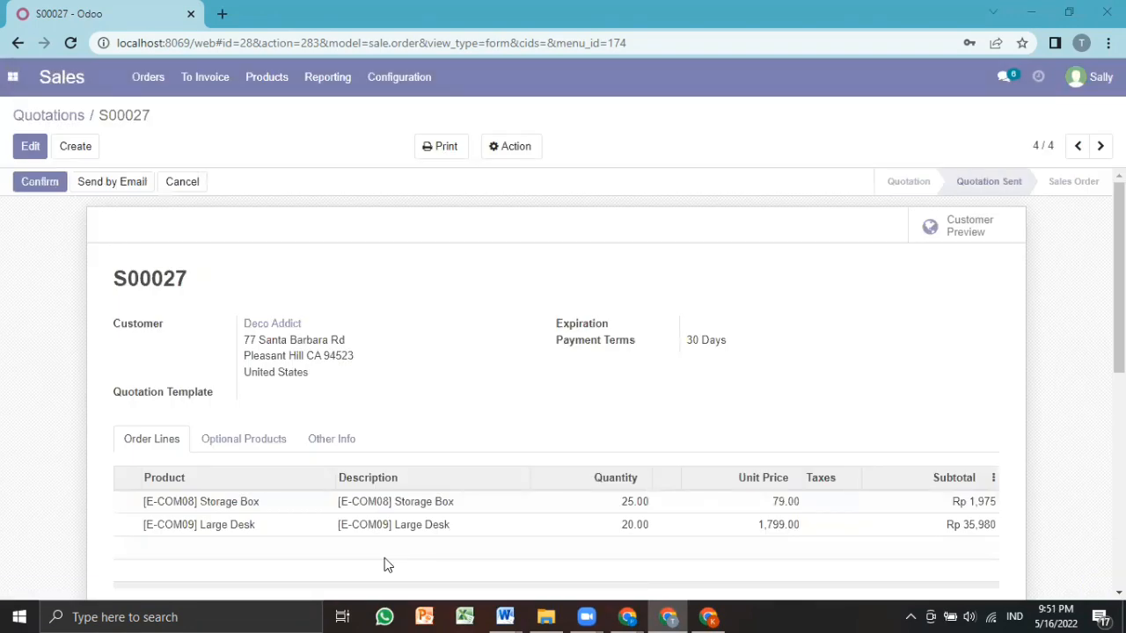
pyautogui.click(31, 182)
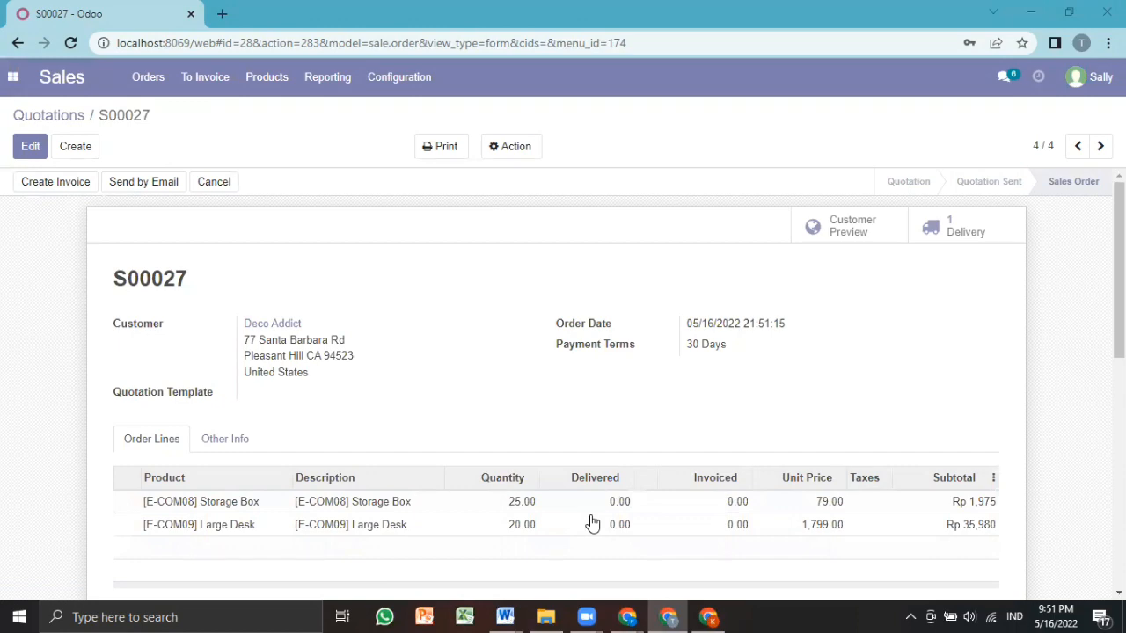
# Step: Switch to the warehouse user's browser window and open today's Deco Addict delivery order in Inventory
pyautogui.hotkey('alt', 'Tab')
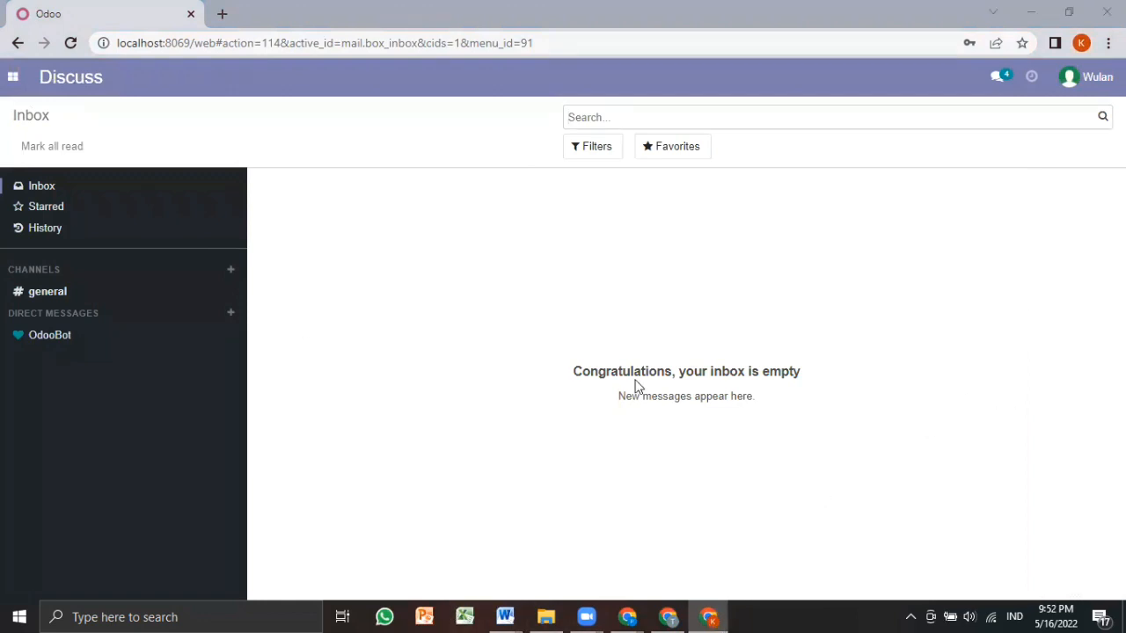
pyautogui.click(13, 81)
pyautogui.click(39, 134)
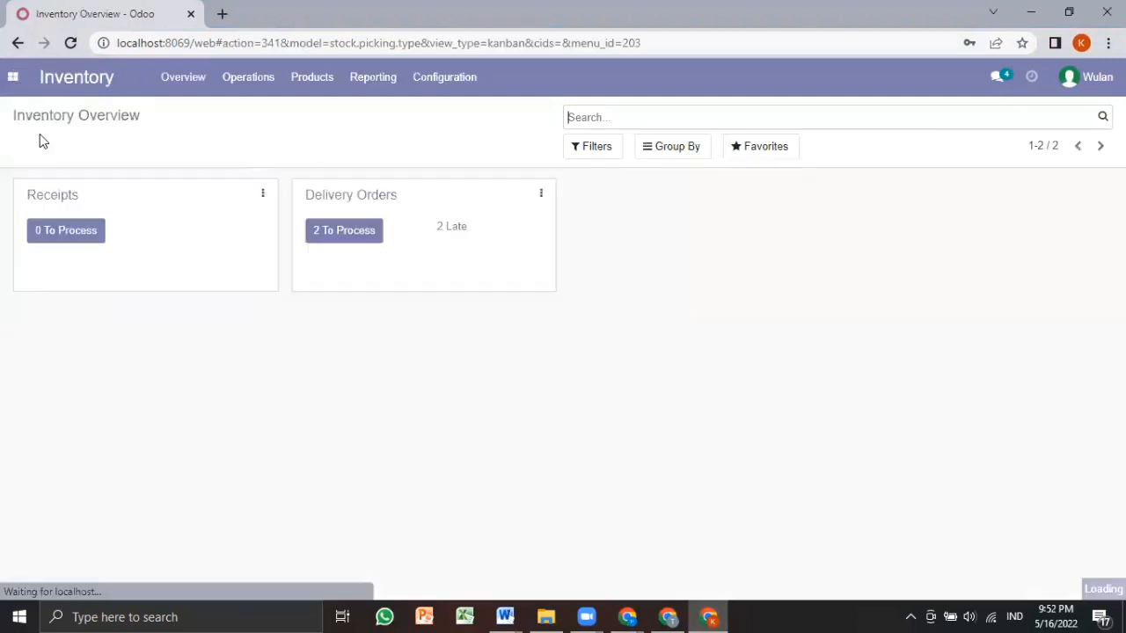
pyautogui.click(336, 232)
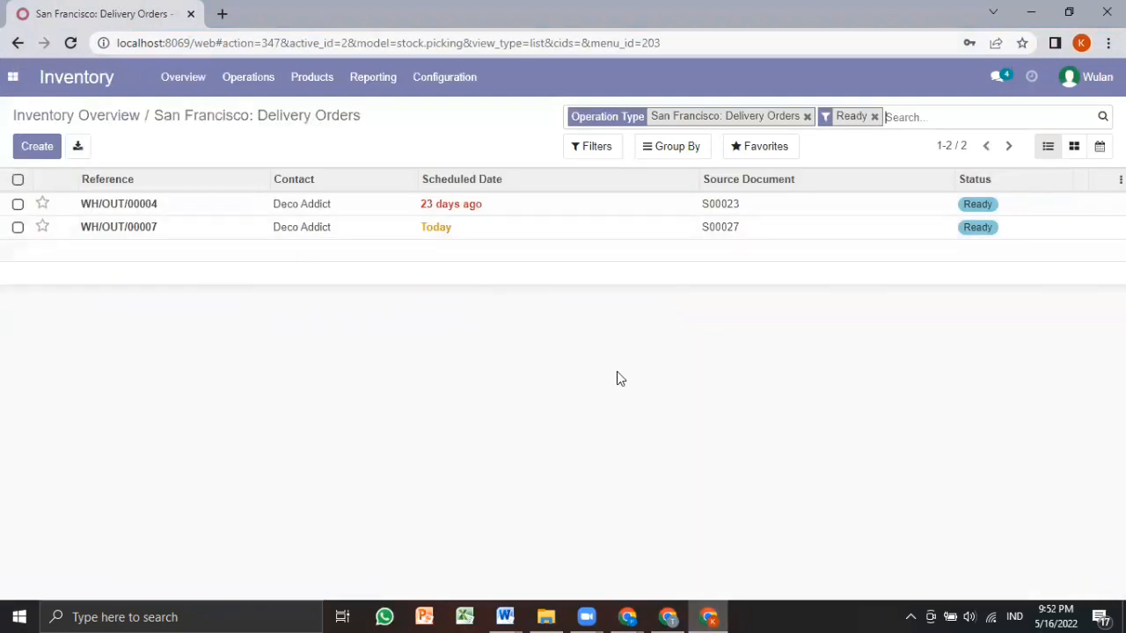
pyautogui.click(684, 230)
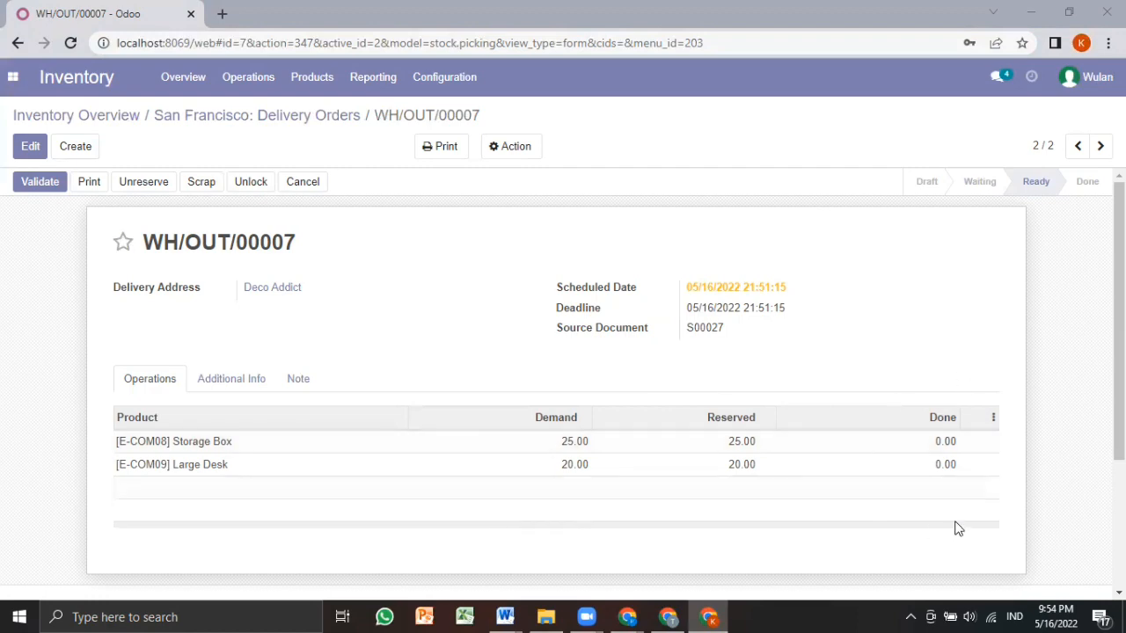
# Step: Record done quantities of 25 for Storage Box and 20 for Large Desk on the delivery order and save it
pyautogui.click(31, 145)
pyautogui.click(935, 447)
pyautogui.write('25')
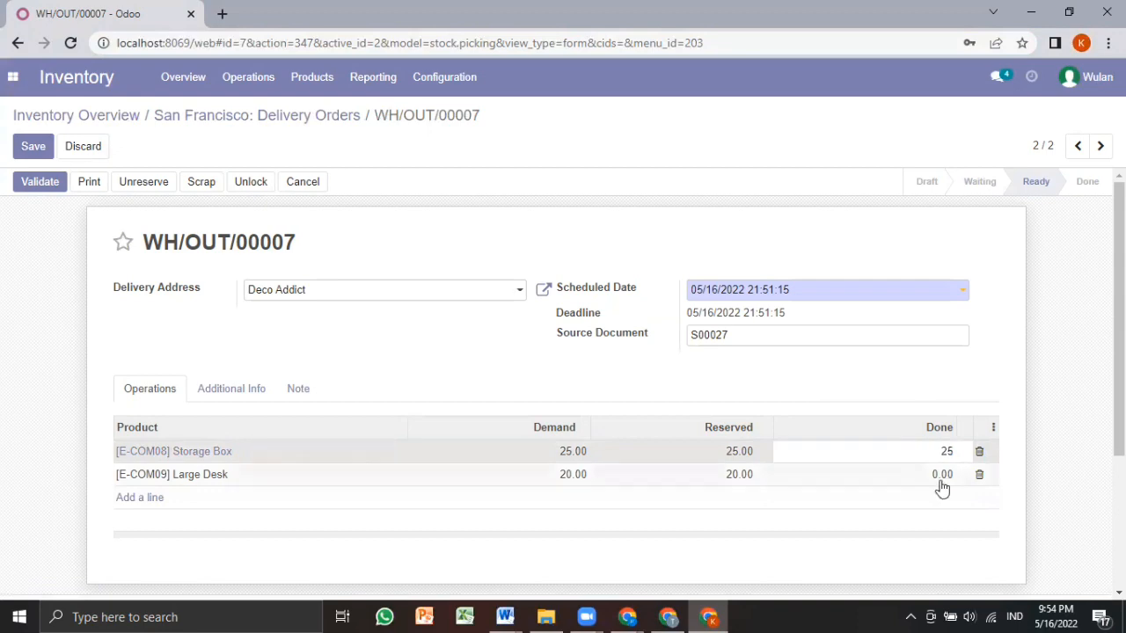
pyautogui.click(939, 477)
pyautogui.write('20')
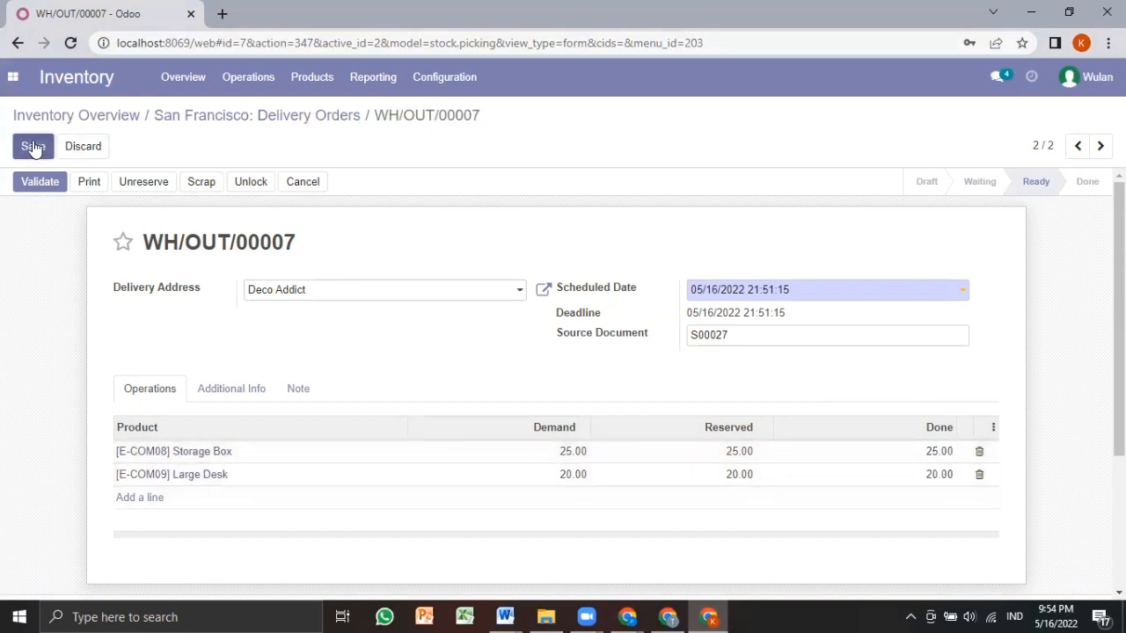
pyautogui.click(33, 146)
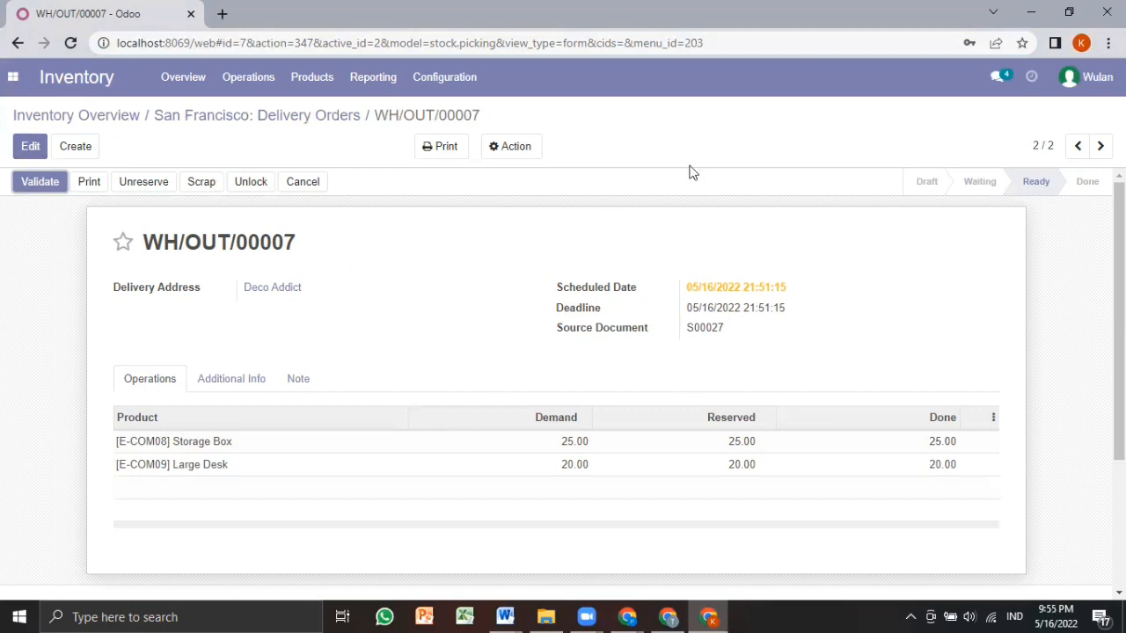
# Step: Validate the Deco Addict delivery order and look over the completed document
pyautogui.click(38, 179)
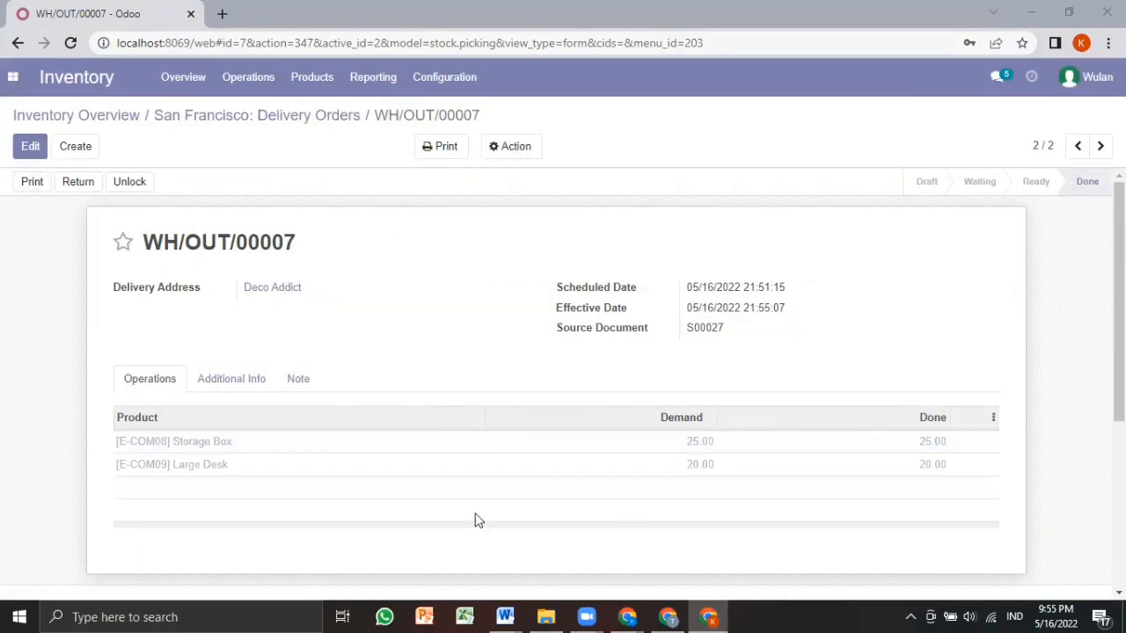
pyautogui.scroll(-2, 513, 407)
pyautogui.scroll(2, 511, 401)
# Step: Switch to the sales user's browser window and create a regular invoice from the Deco Addict sales order
pyautogui.hotkey('alt', 'Tab')
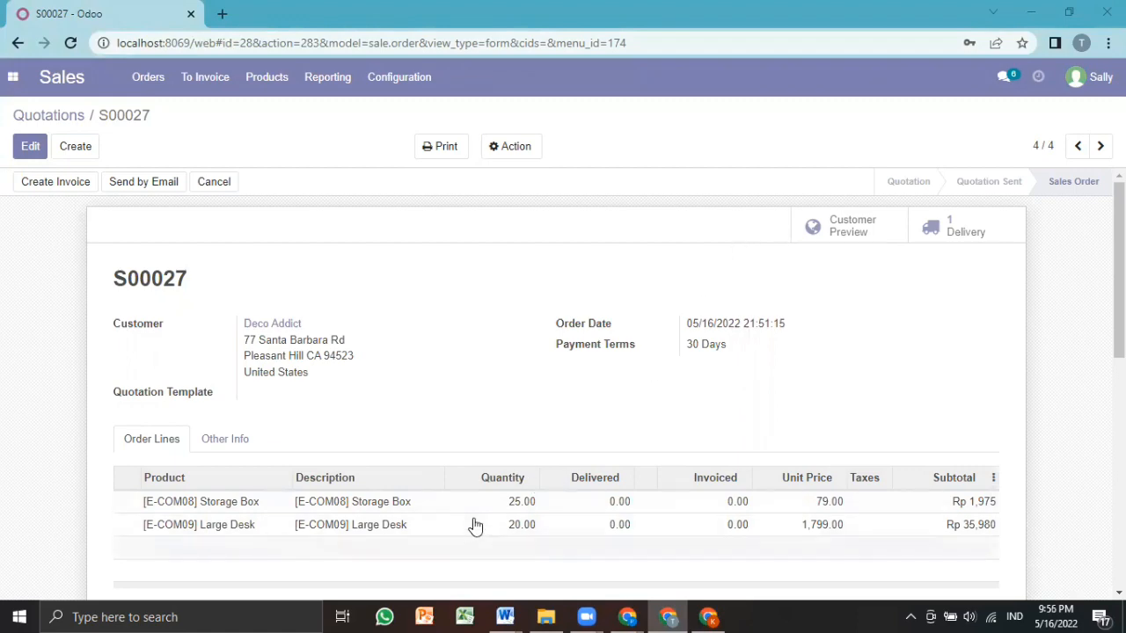
pyautogui.click(54, 182)
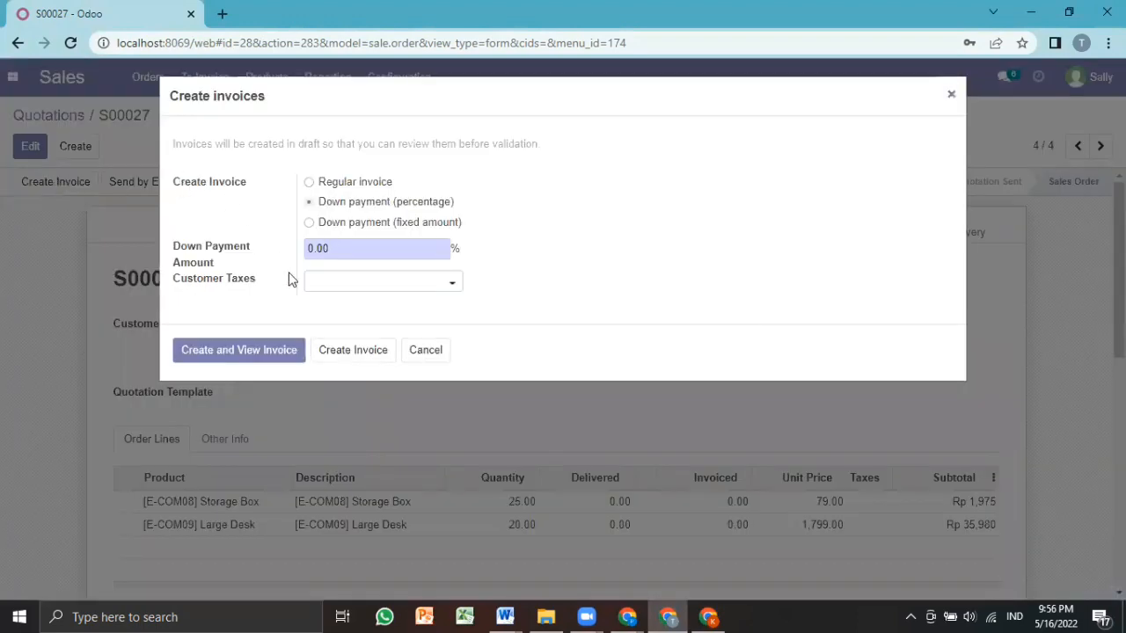
pyautogui.click(311, 182)
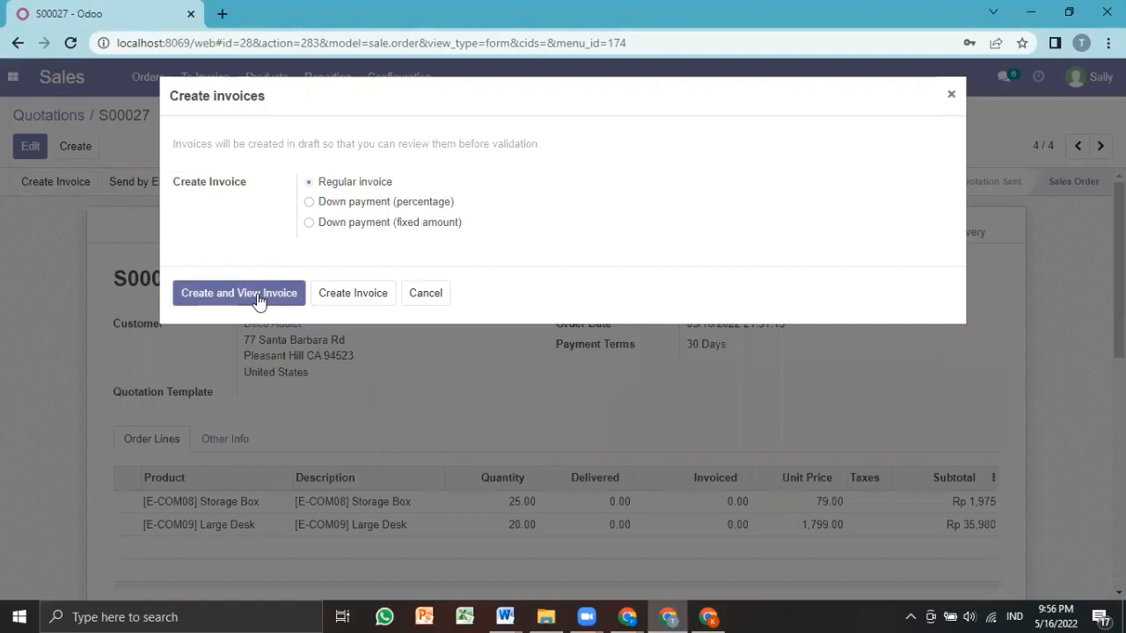
pyautogui.click(258, 297)
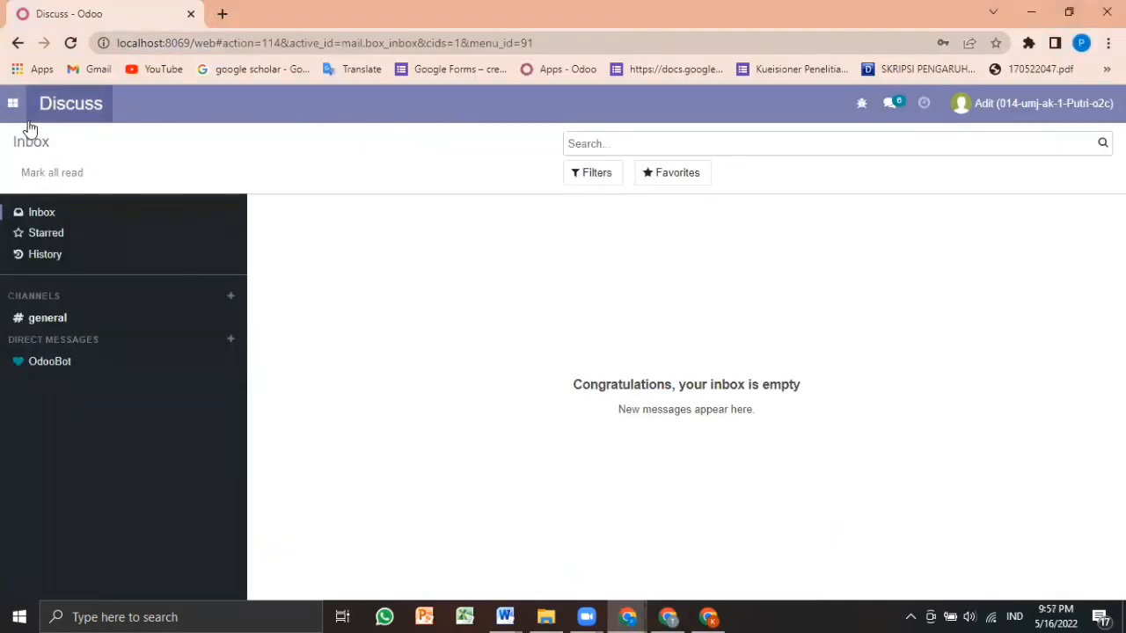
# Step: In the accounting user's browser window, open the draft Deco Addict customer invoice in Accounting
pyautogui.click(13, 104)
pyautogui.click(35, 178)
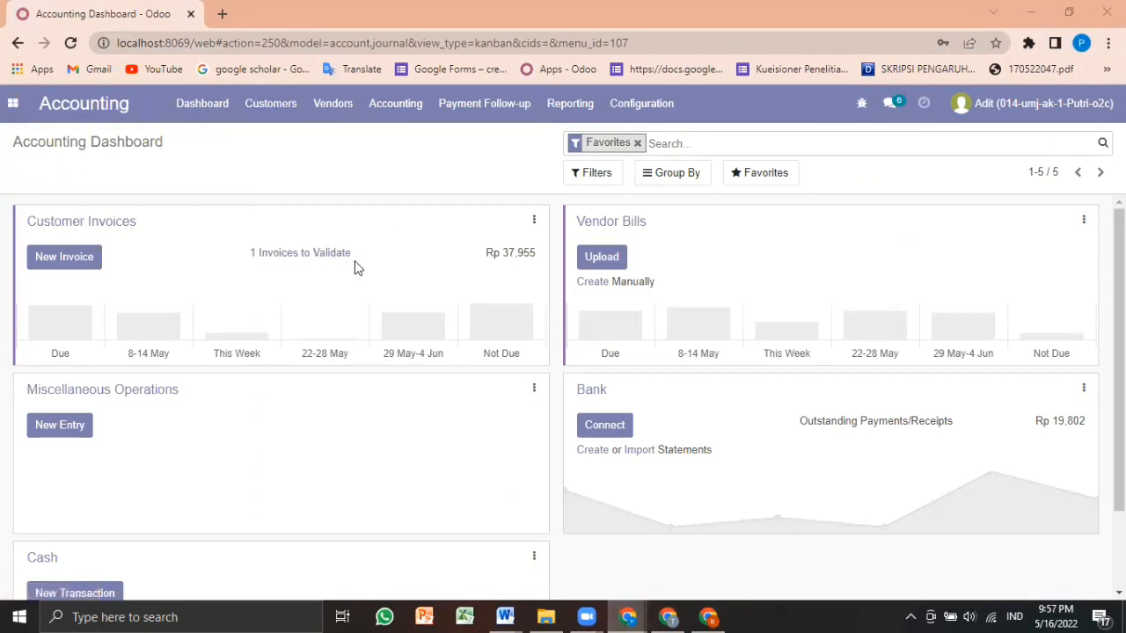
pyautogui.click(65, 256)
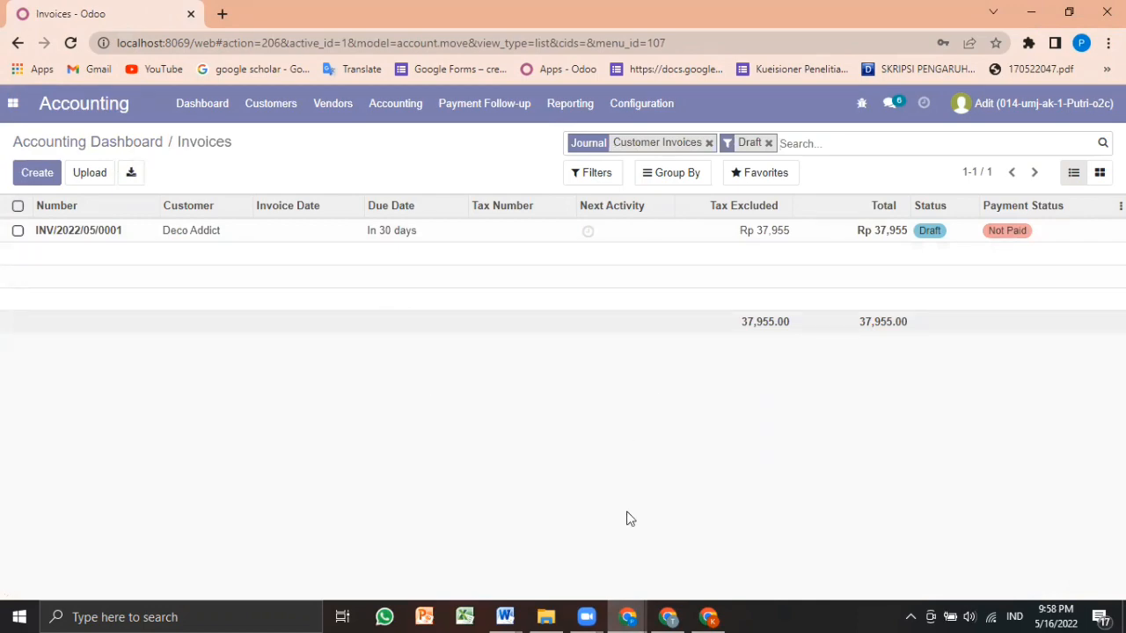
pyautogui.click(308, 230)
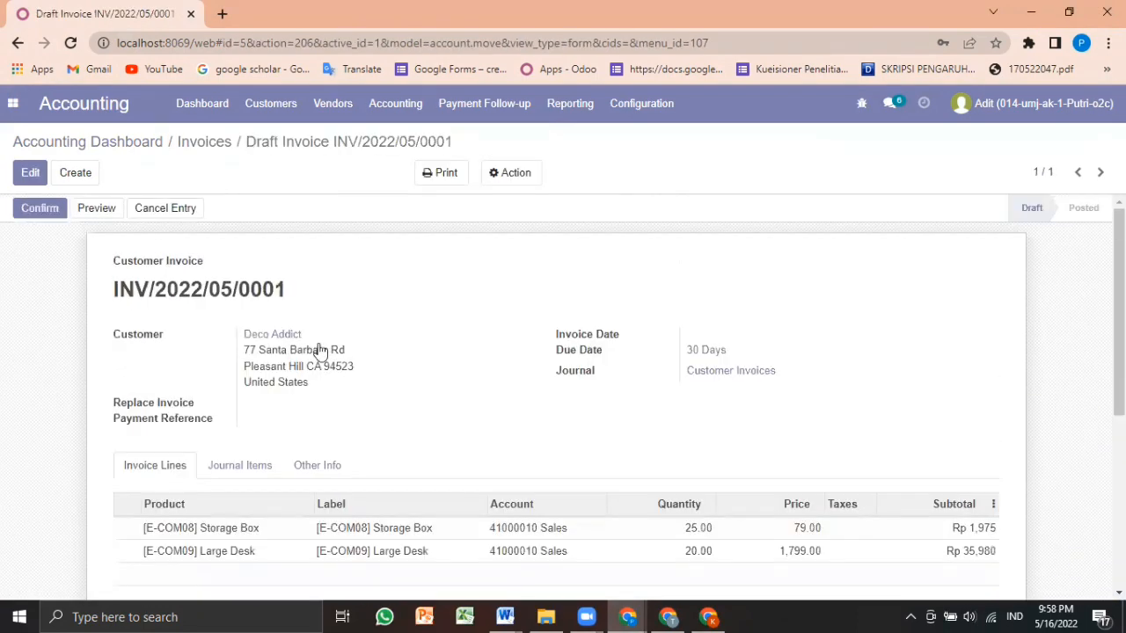
# Step: Confirm the draft Deco Addict invoice and send it to the customer by email
pyautogui.click(41, 208)
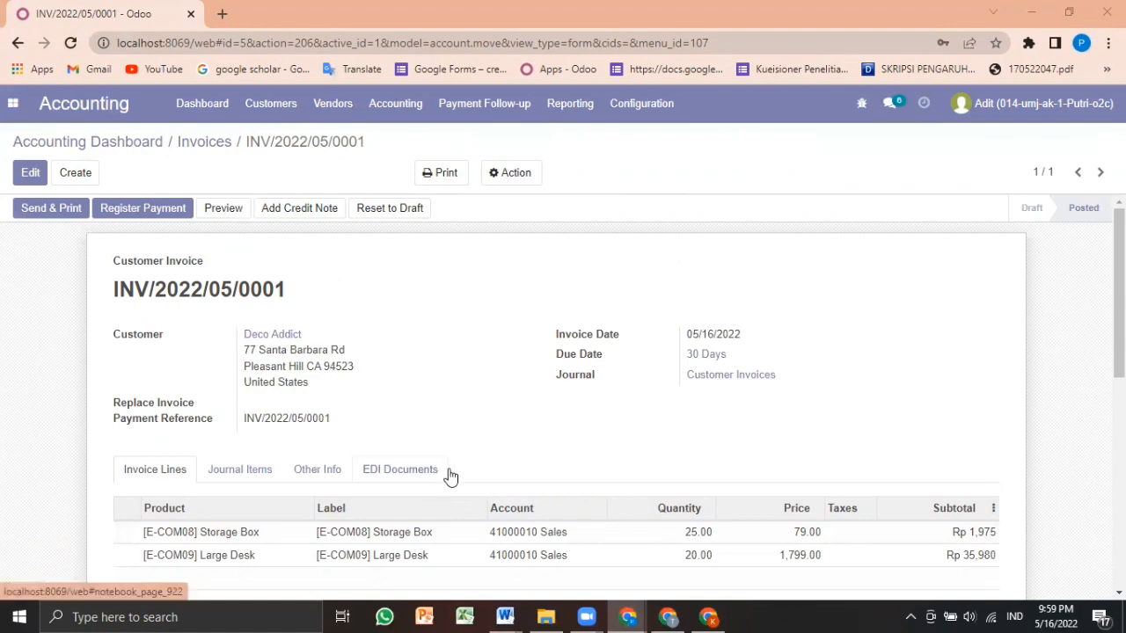
pyautogui.click(51, 208)
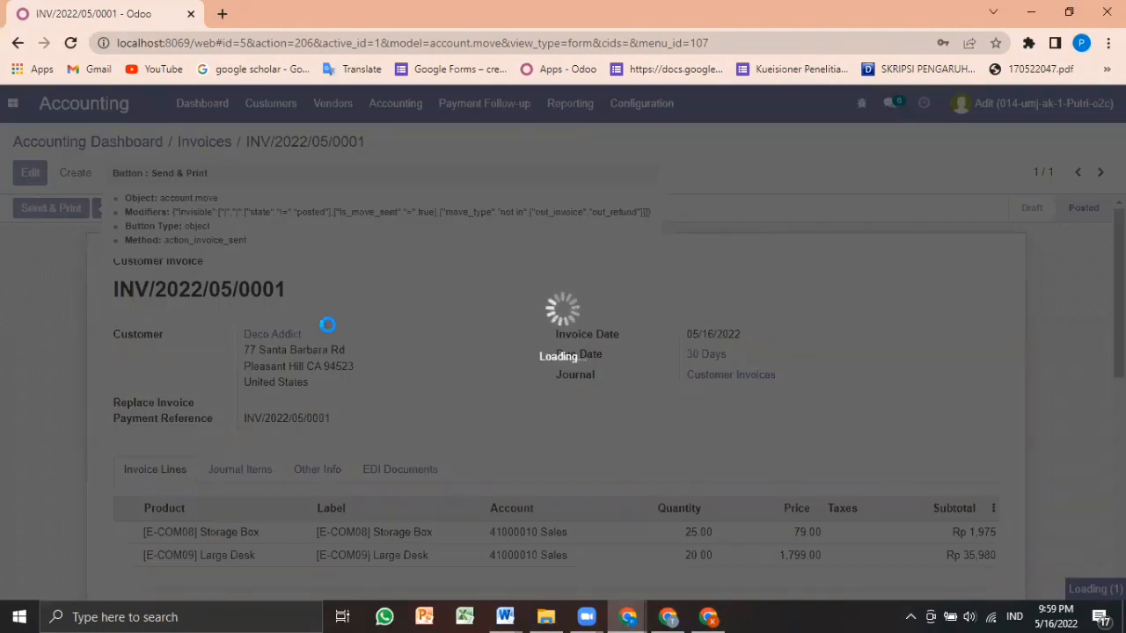
pyautogui.scroll(-5, 417, 375)
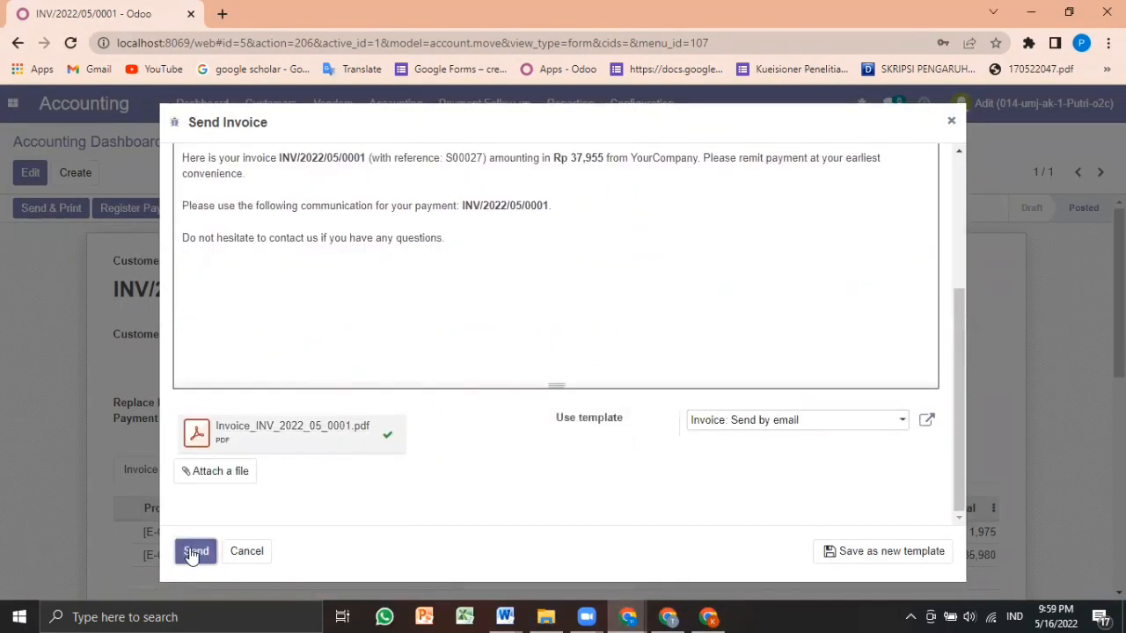
pyautogui.click(193, 551)
# Step: Register the Rp 37,955 invoice payment through the Bank journal, dated 05/16/2022, and review the invoice
pyautogui.scroll(-2, 326, 369)
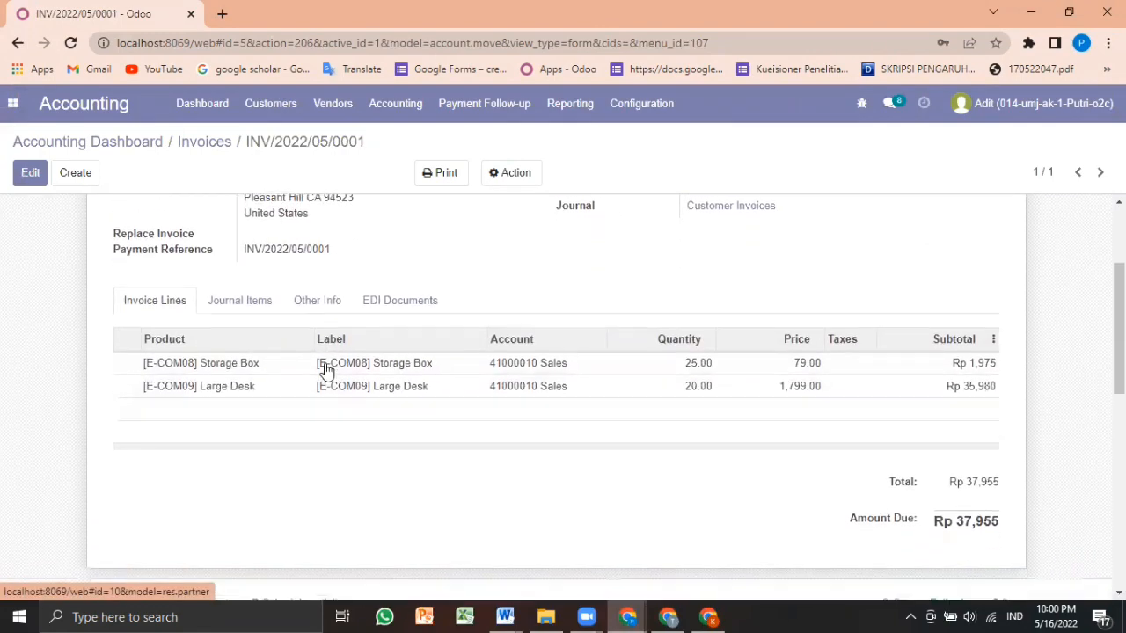
pyautogui.scroll(2, 325, 369)
pyautogui.click(171, 209)
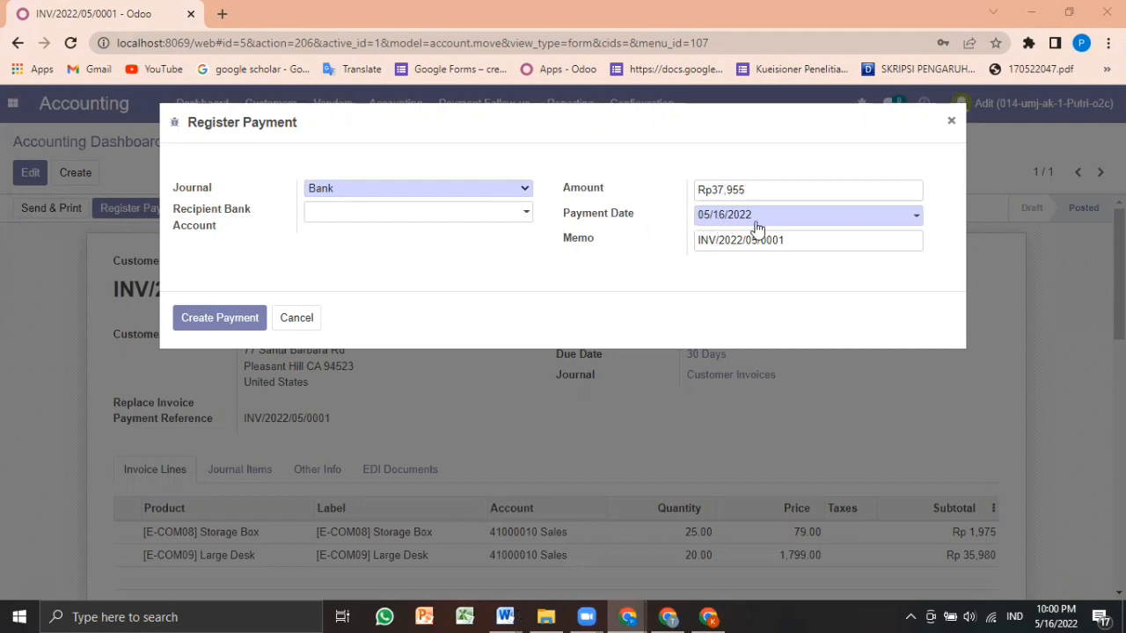
pyautogui.click(211, 319)
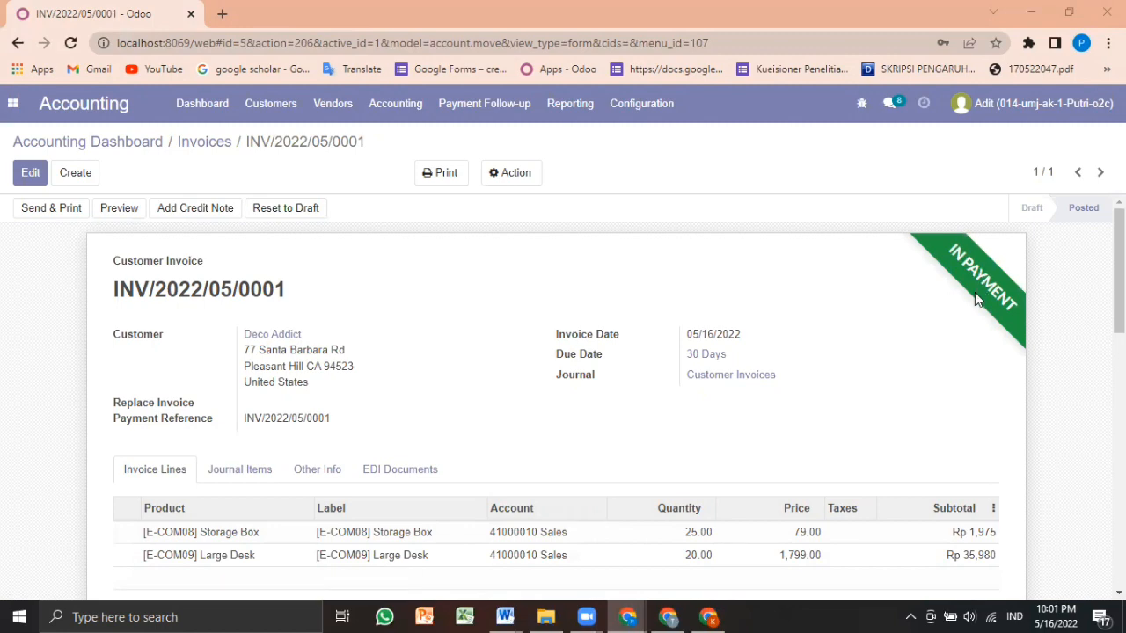
pyautogui.scroll(-3, 878, 295)
pyautogui.scroll(3, 882, 299)
pyautogui.scroll(-5, 878, 299)
pyautogui.scroll(1, 878, 299)
pyautogui.scroll(4, 992, 376)
# Step: Open the Journal Entries list and remove its Miscellaneous filter
pyautogui.click(71, 43)
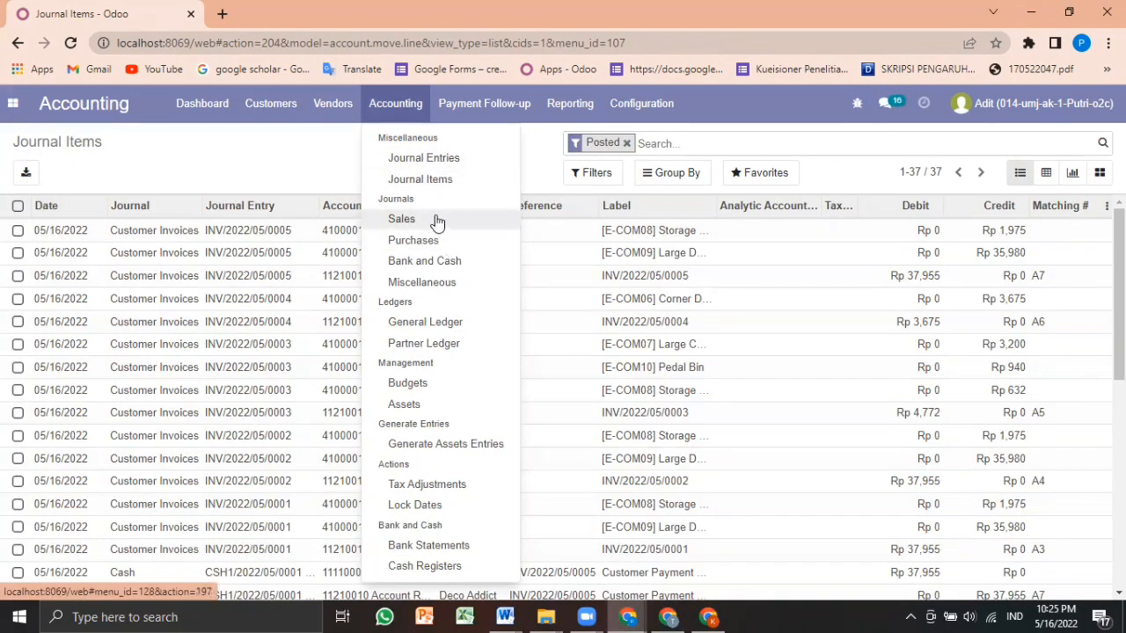
pyautogui.click(431, 159)
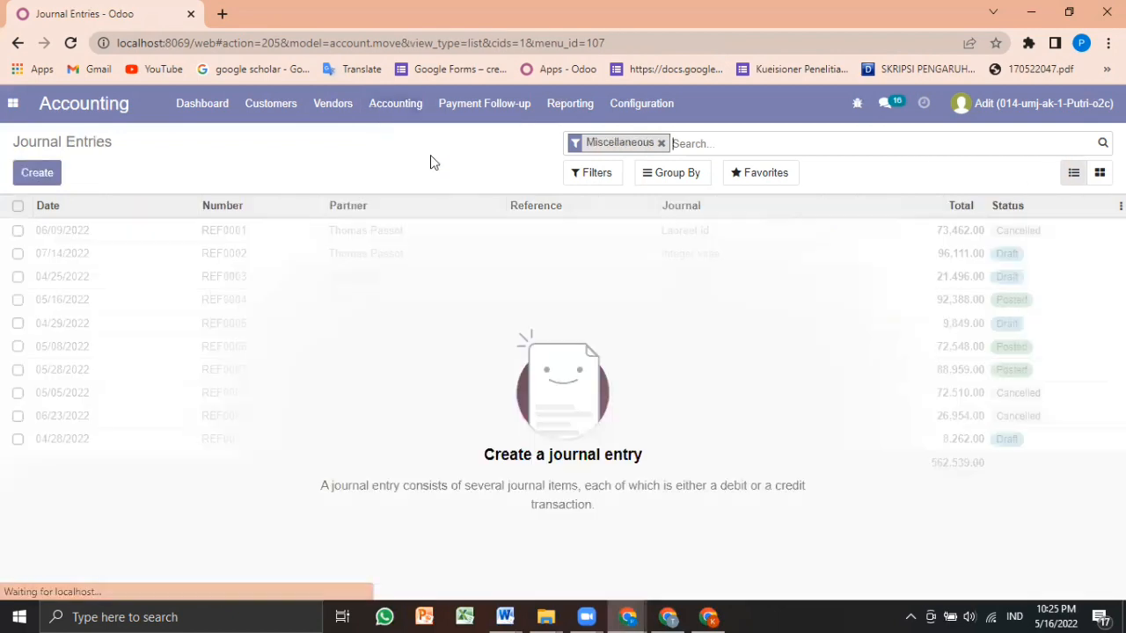
pyautogui.click(660, 142)
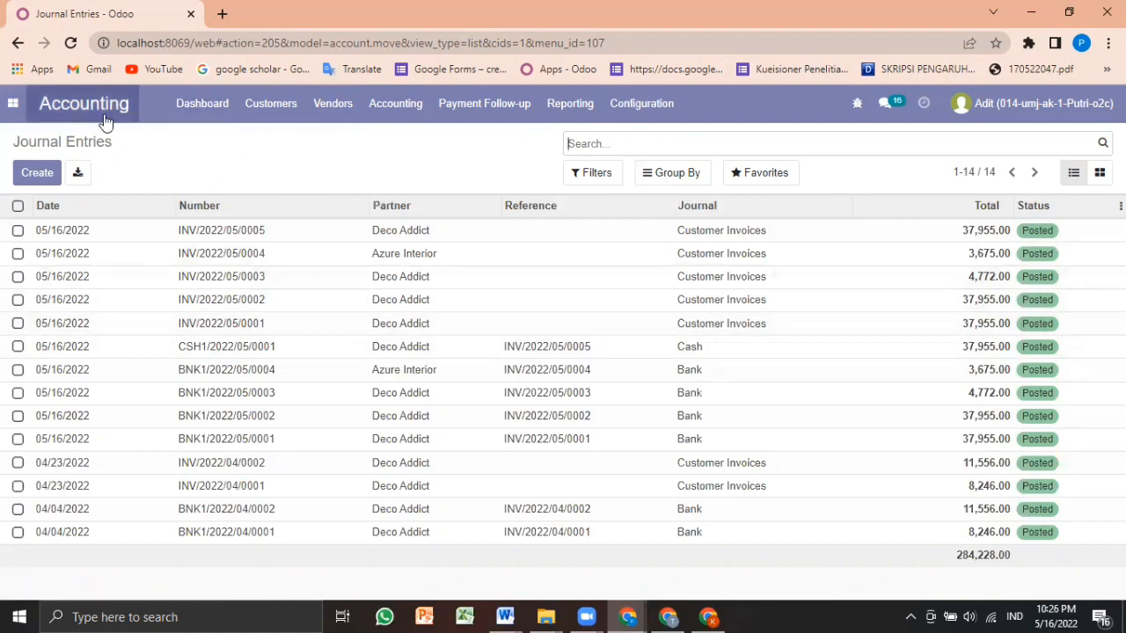
# Step: Return to the Accounting dashboard and open the newest Deco Addict invoice from the customer invoices list
pyautogui.click(18, 44)
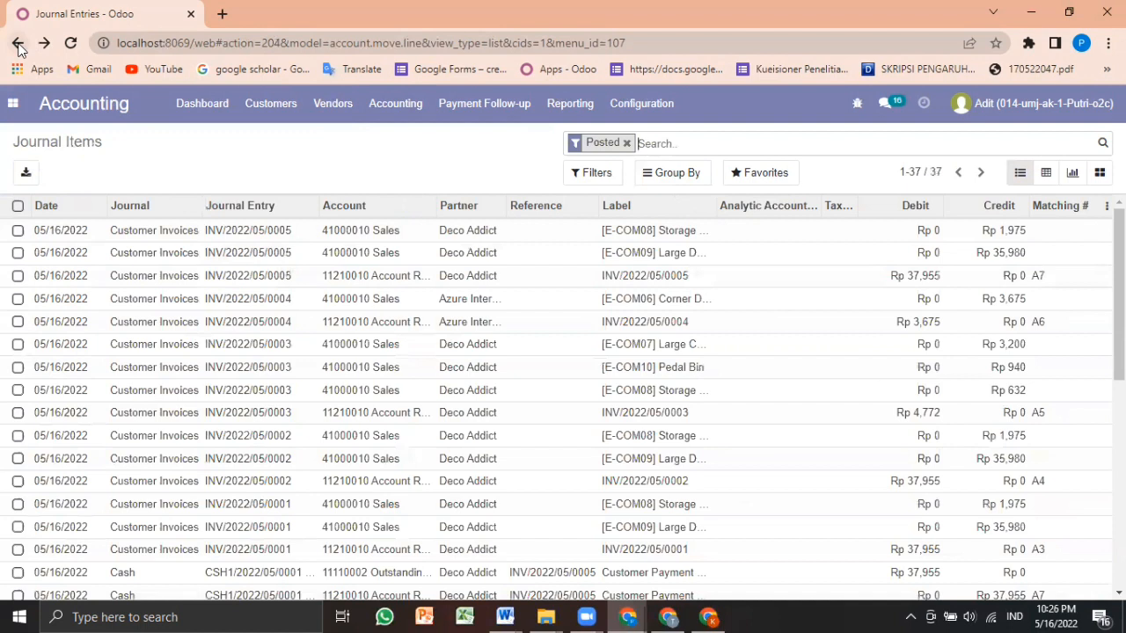
pyautogui.click(17, 44)
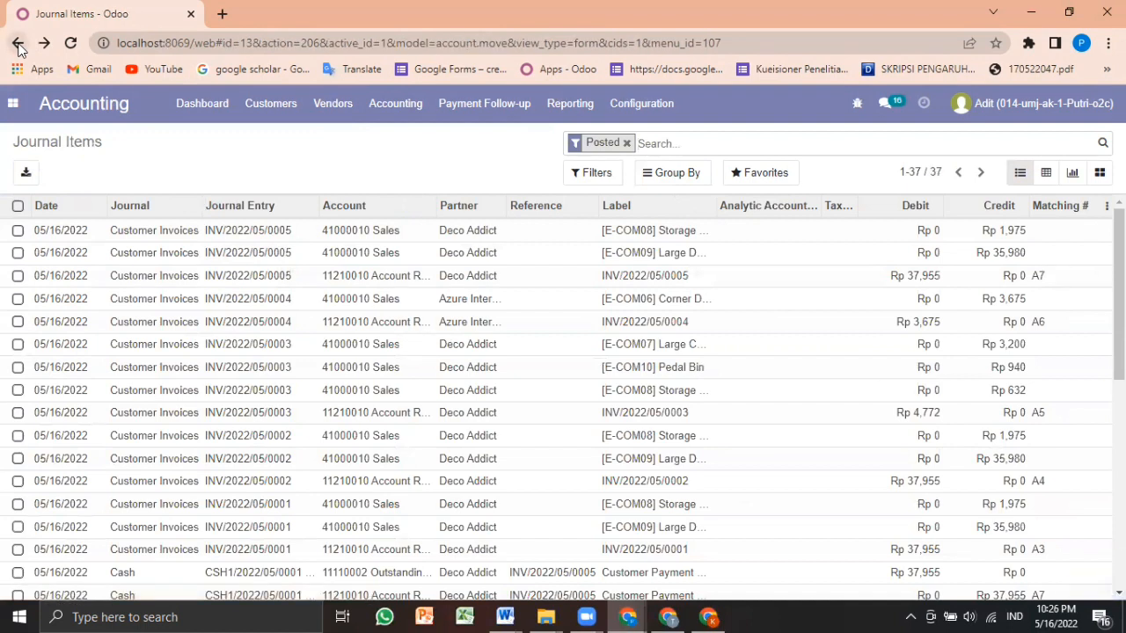
pyautogui.click(17, 44)
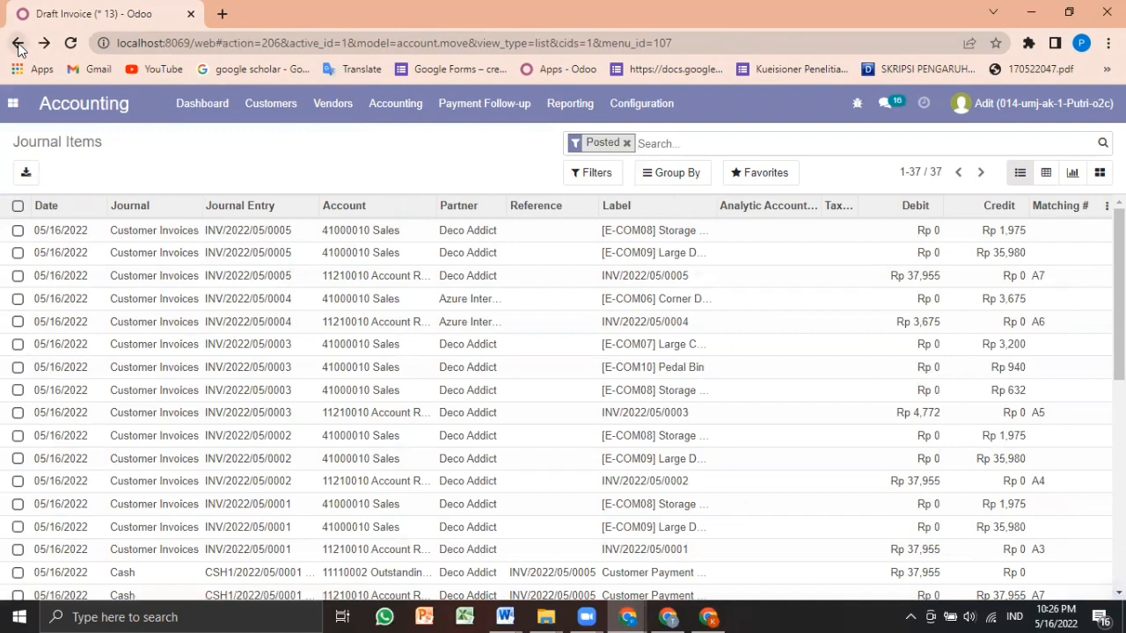
pyautogui.click(18, 44)
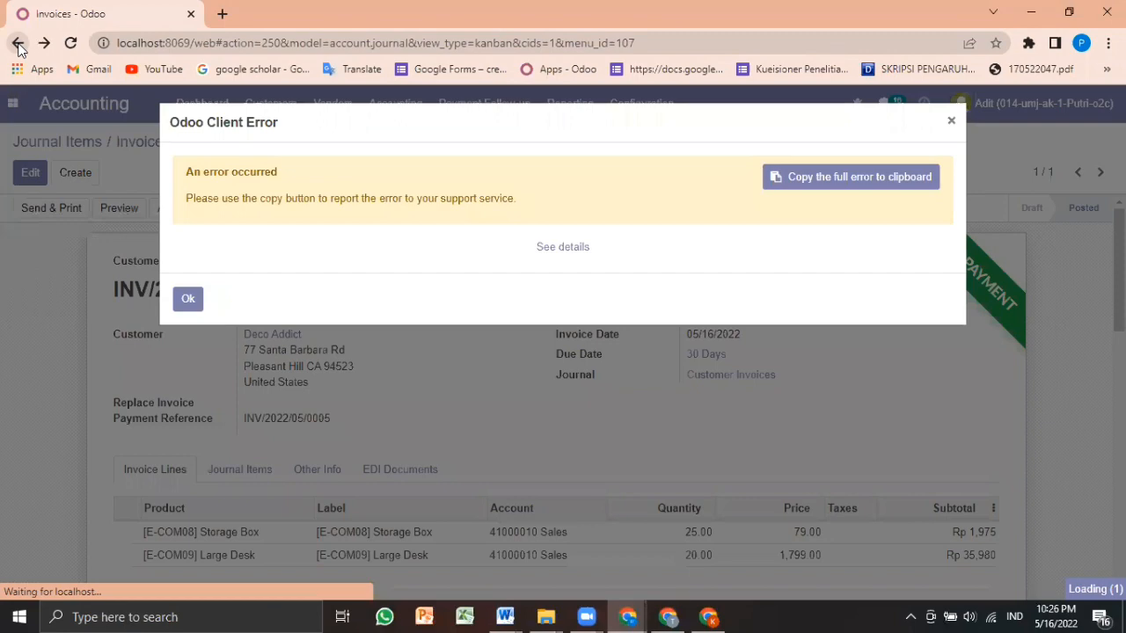
pyautogui.click(188, 300)
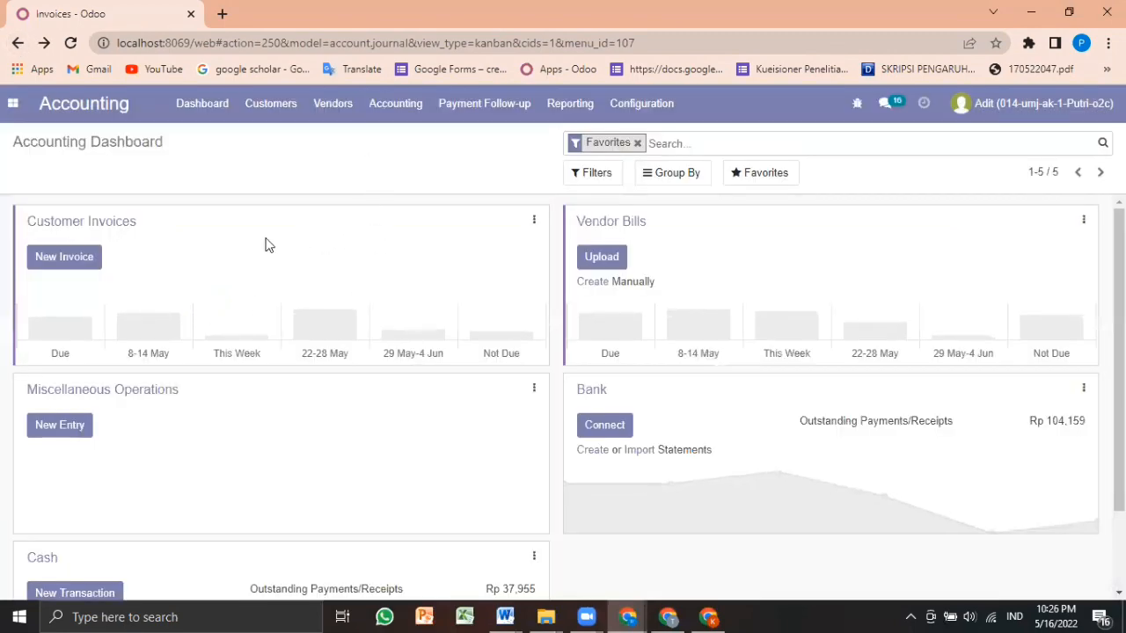
pyautogui.click(270, 104)
pyautogui.click(272, 140)
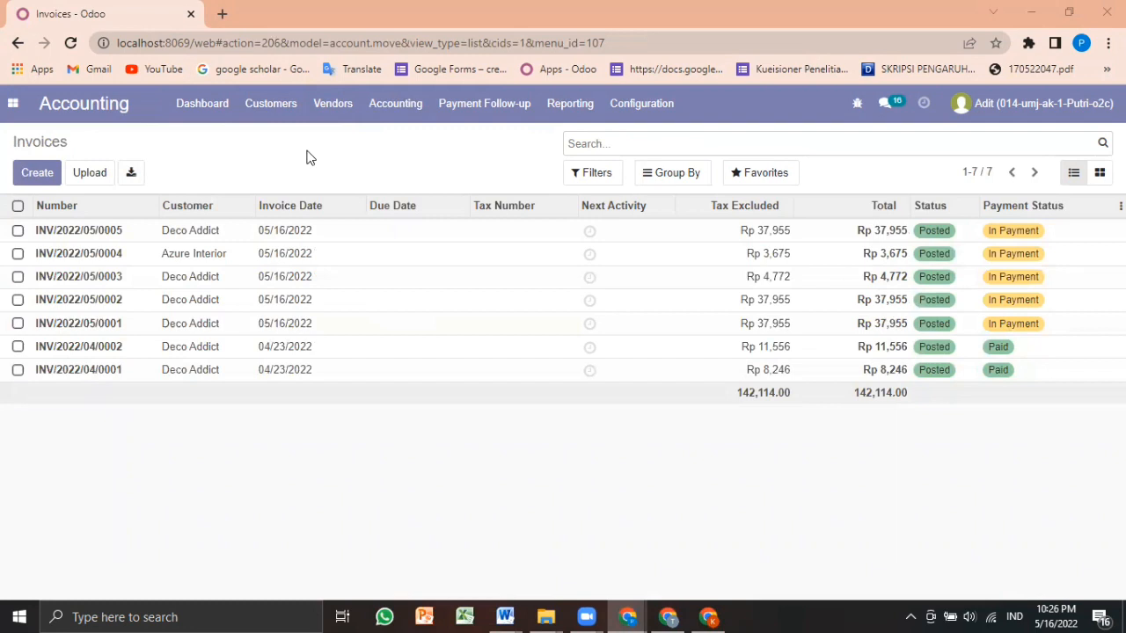
pyautogui.click(605, 242)
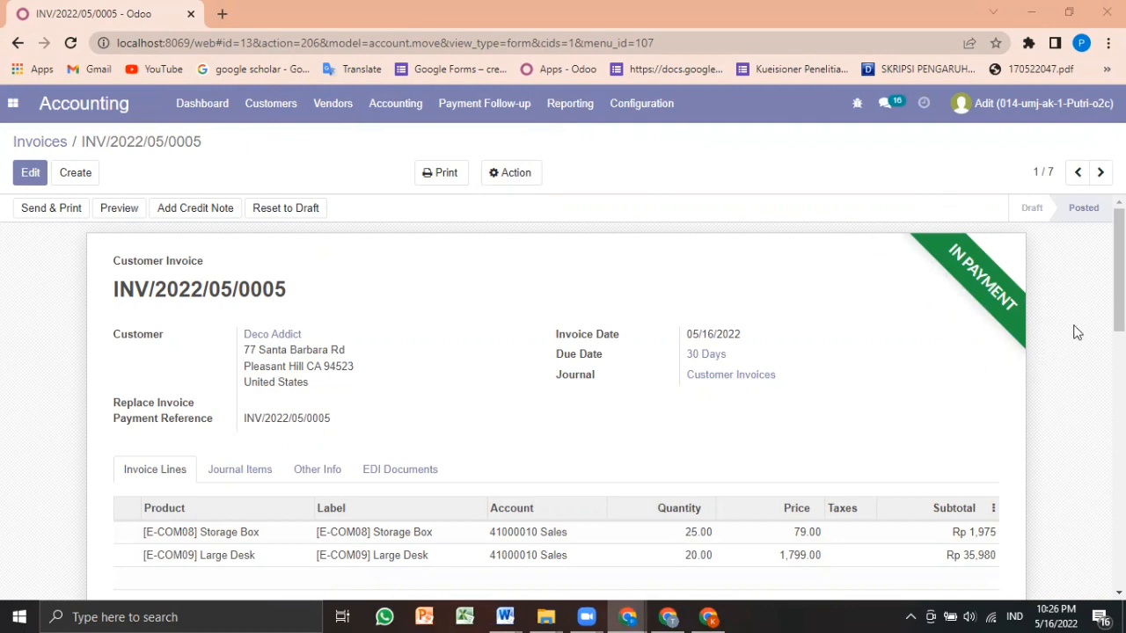
# Step: Show all journal entries without the Miscellaneous filter, and open the list of posted journal items
pyautogui.click(399, 101)
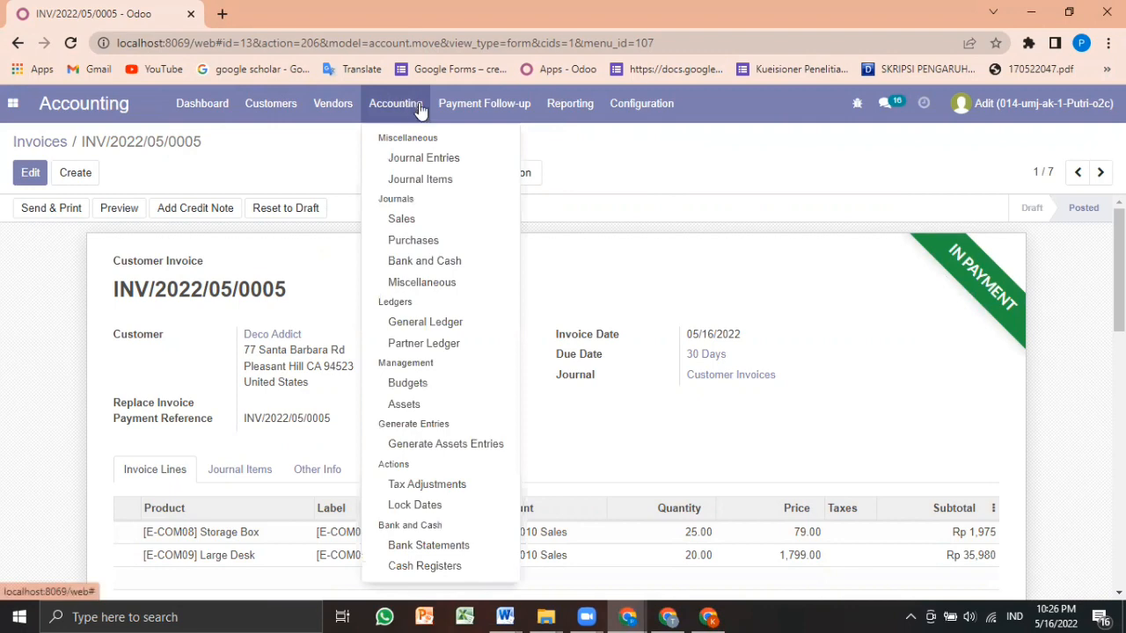
pyautogui.moveTo(442, 120)
pyautogui.moveTo(395, 118)
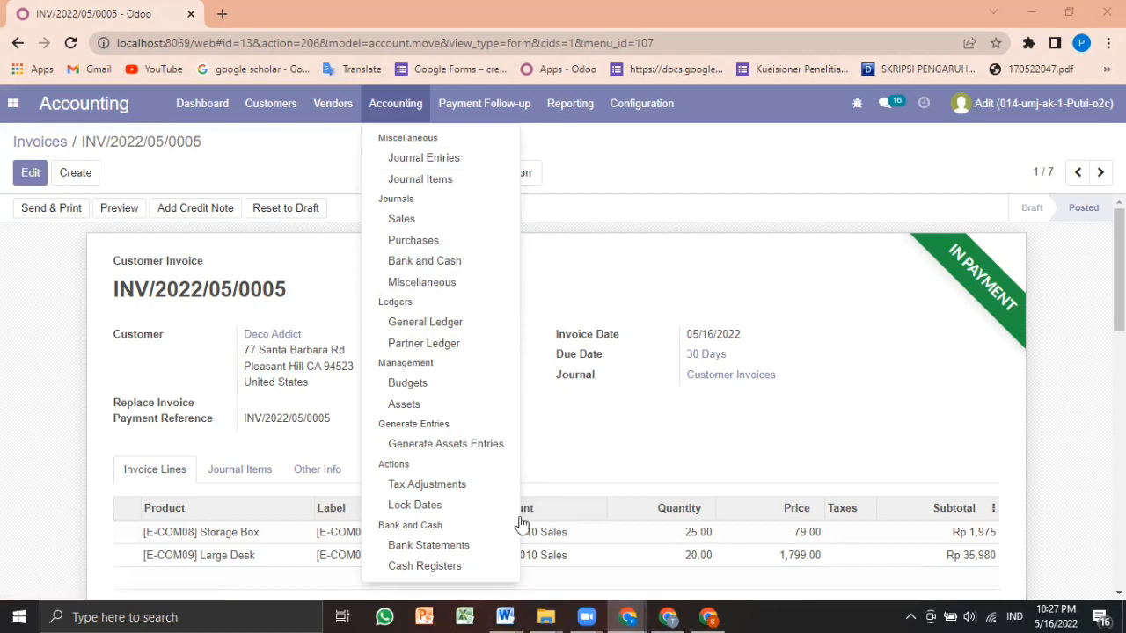
pyautogui.click(463, 164)
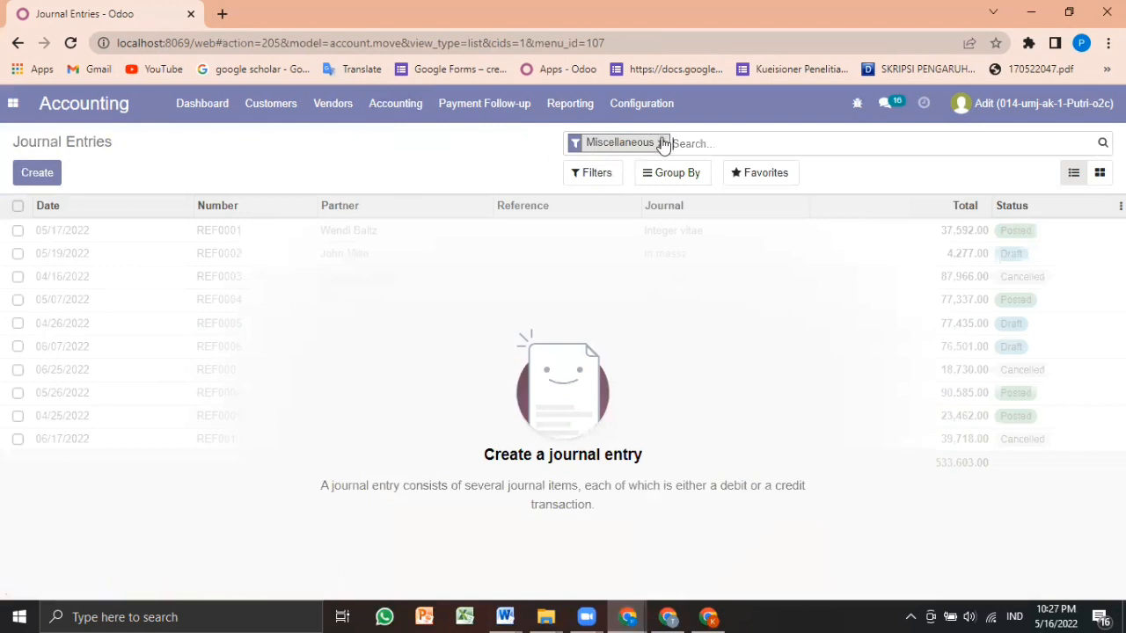
pyautogui.click(660, 142)
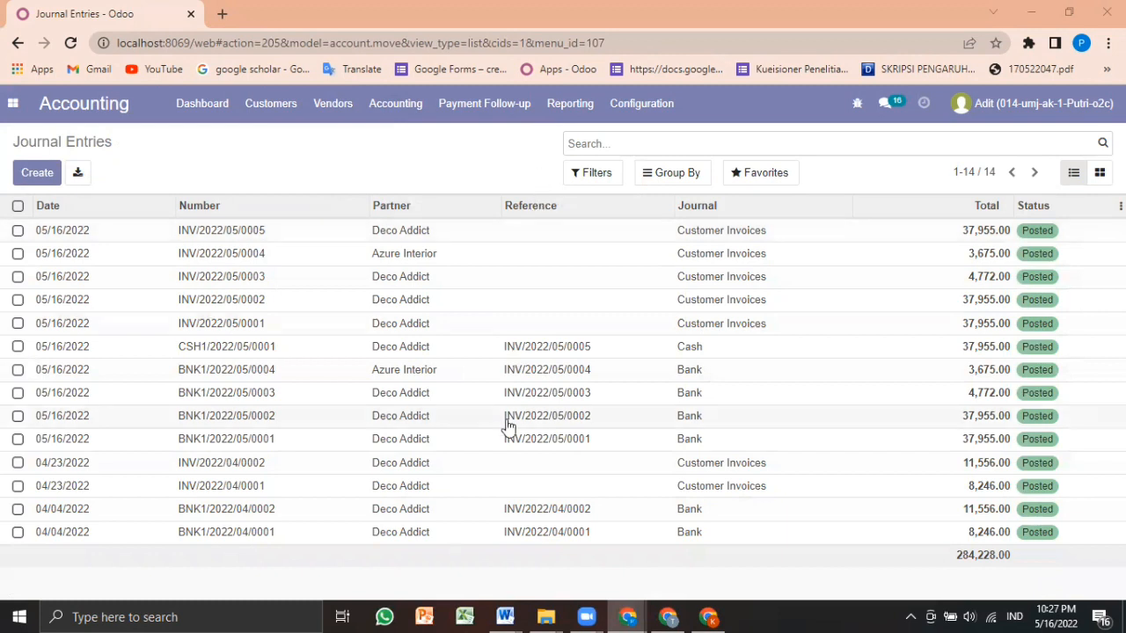
pyautogui.click(410, 109)
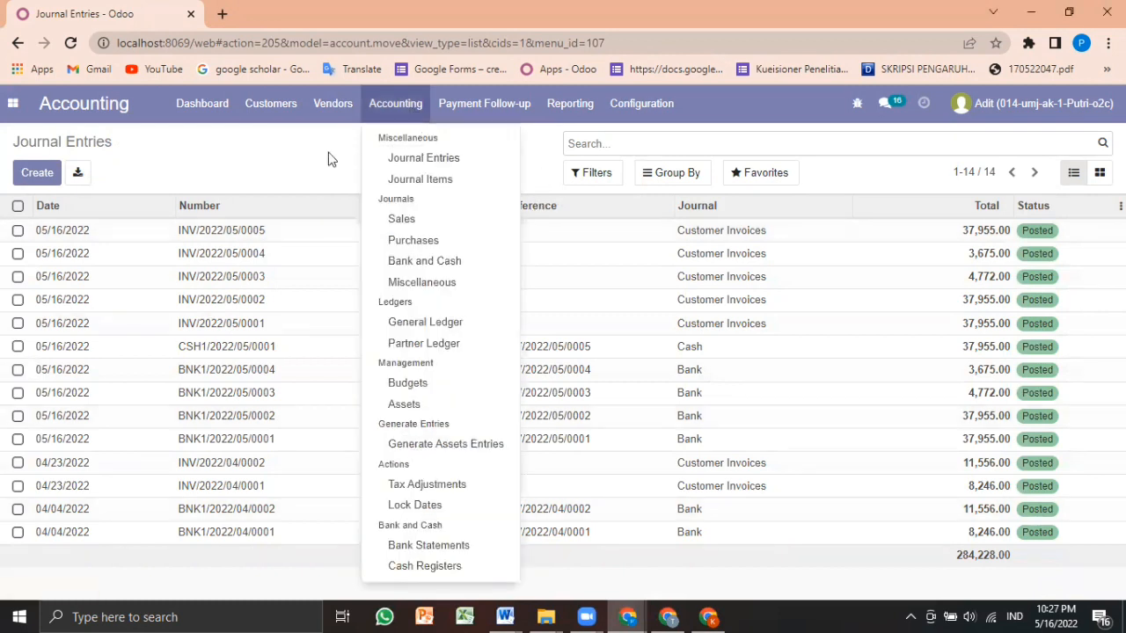
pyautogui.click(417, 179)
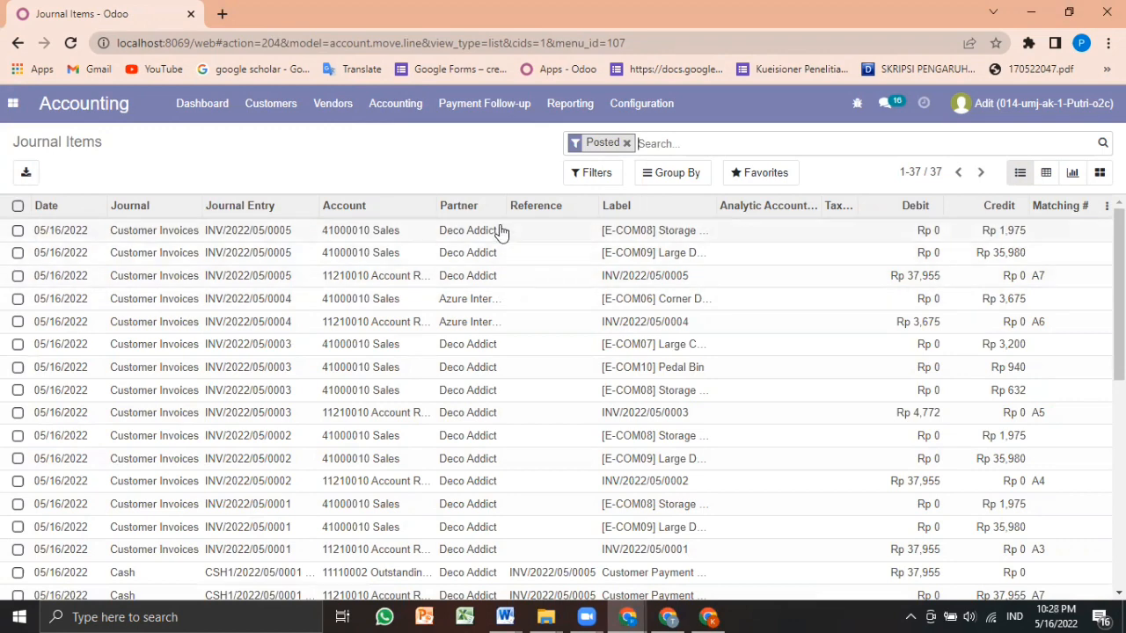
# Step: Check the vendor refunds list, and return to the list of posted journal items
pyautogui.click(376, 104)
pyautogui.moveTo(334, 105)
pyautogui.click(318, 168)
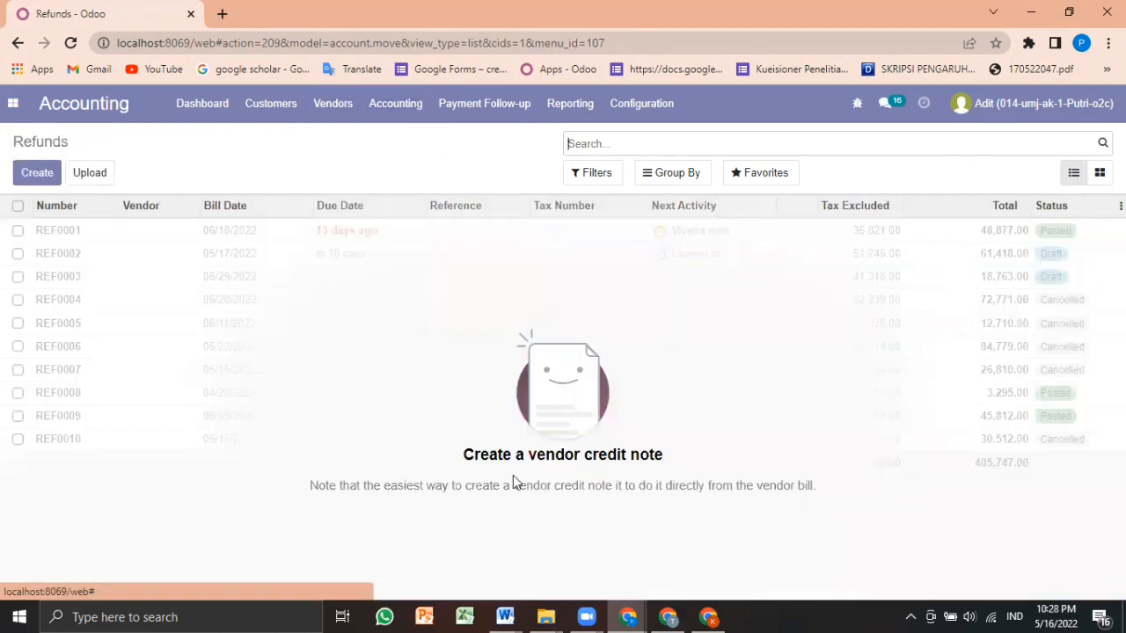
pyautogui.click(398, 114)
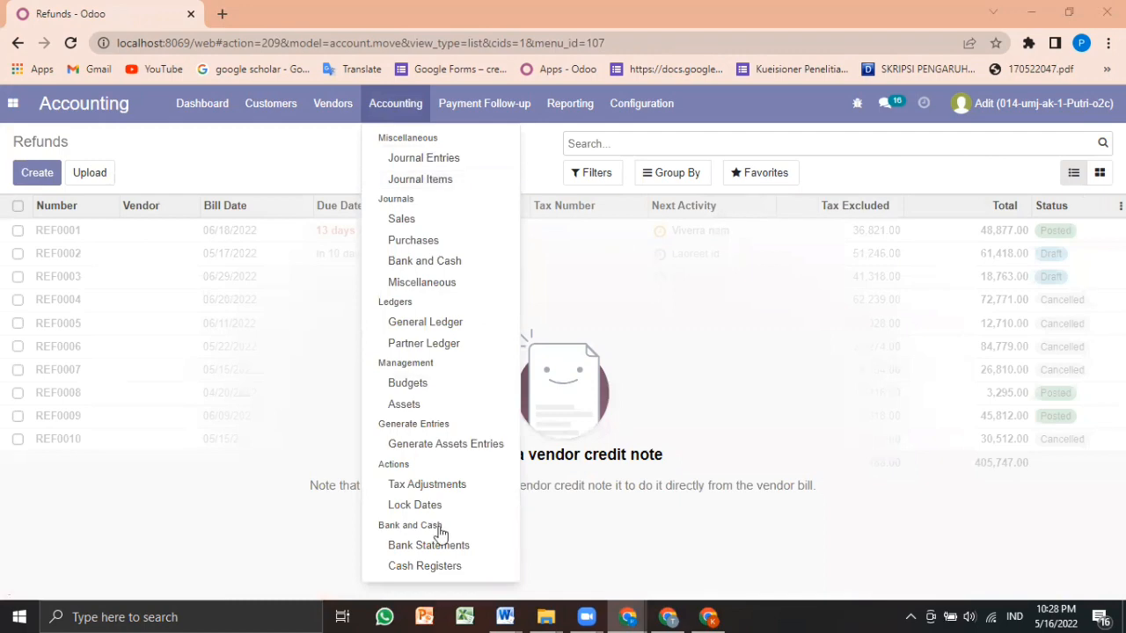
pyautogui.click(417, 180)
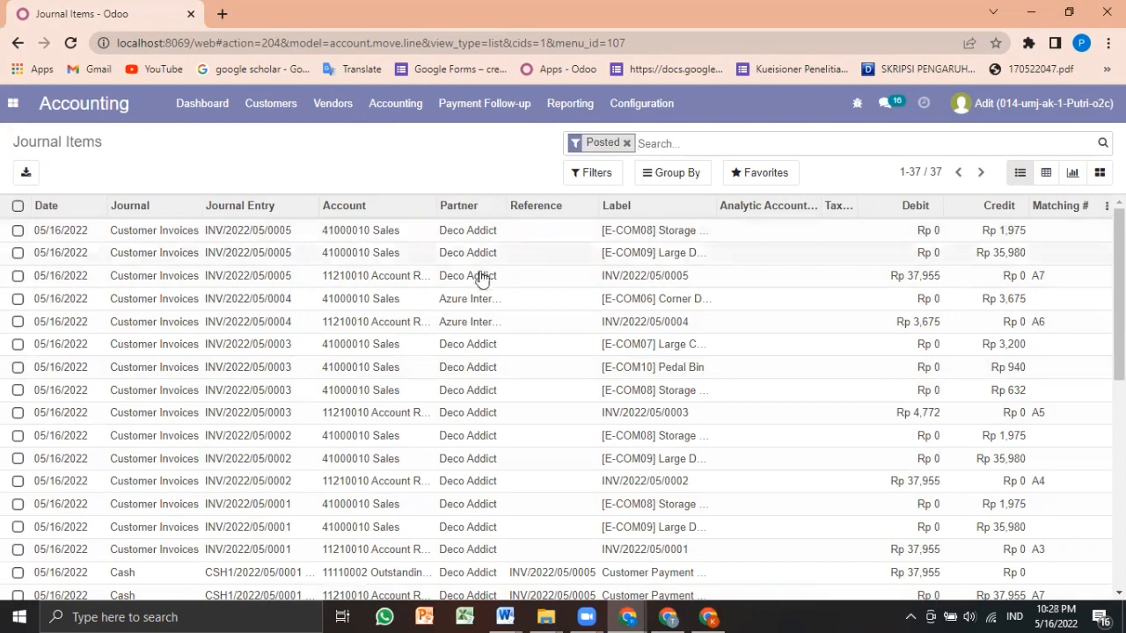
# Step: View the posted entries of the Sales journal and of the Purchases journal
pyautogui.click(404, 96)
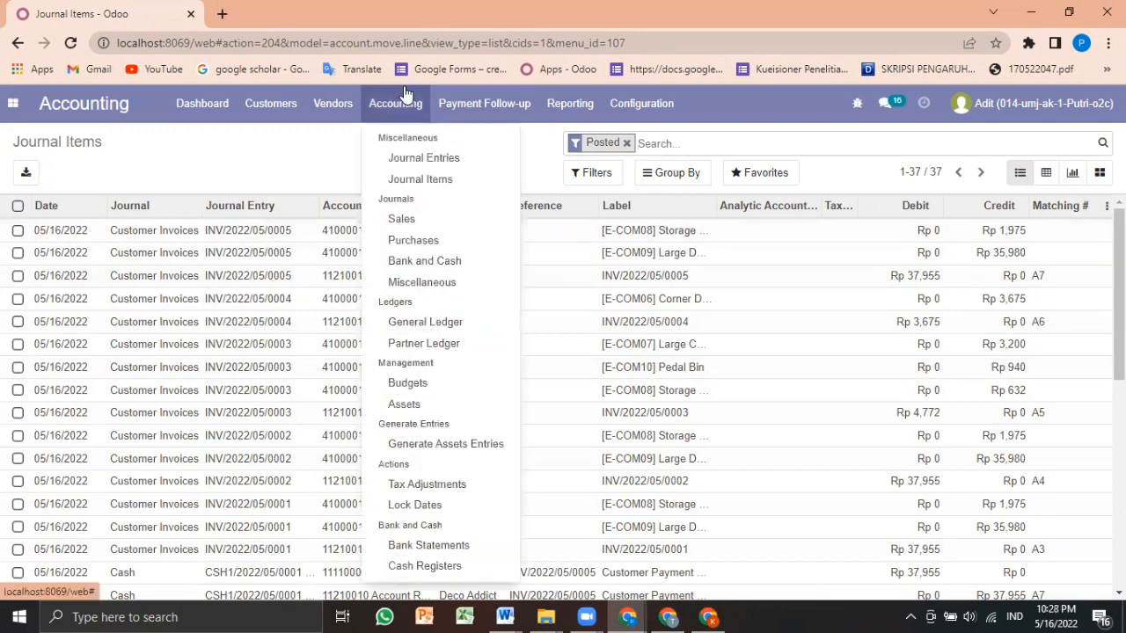
pyautogui.click(432, 227)
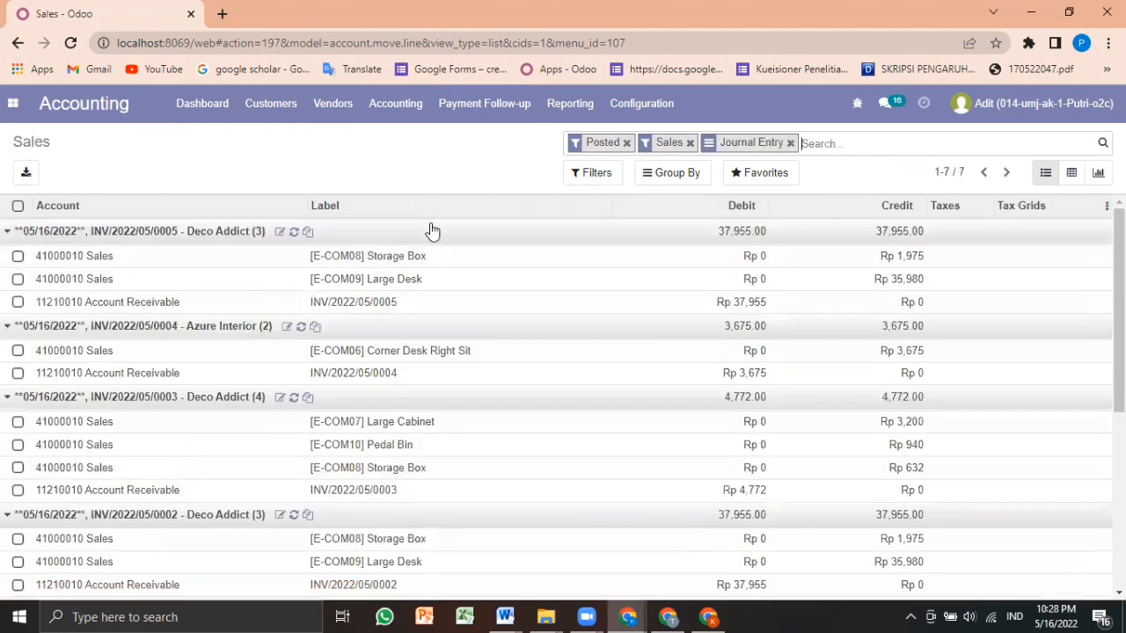
pyautogui.click(412, 117)
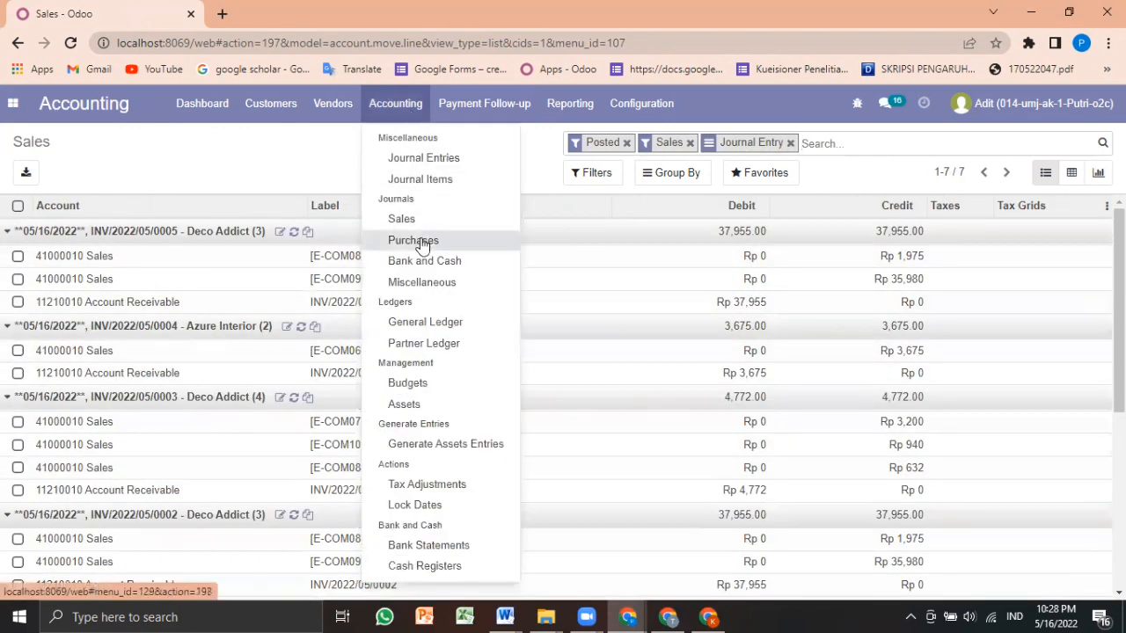
pyautogui.click(422, 240)
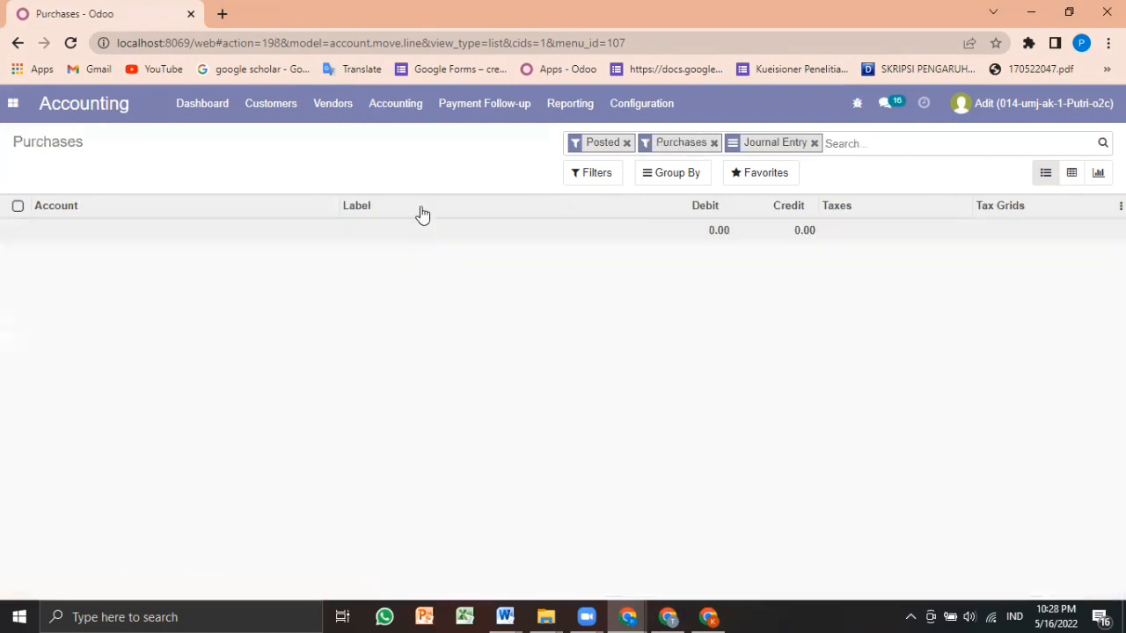
# Step: View the posted entries of the Bank and Cash journals and of the Miscellaneous journal
pyautogui.click(393, 102)
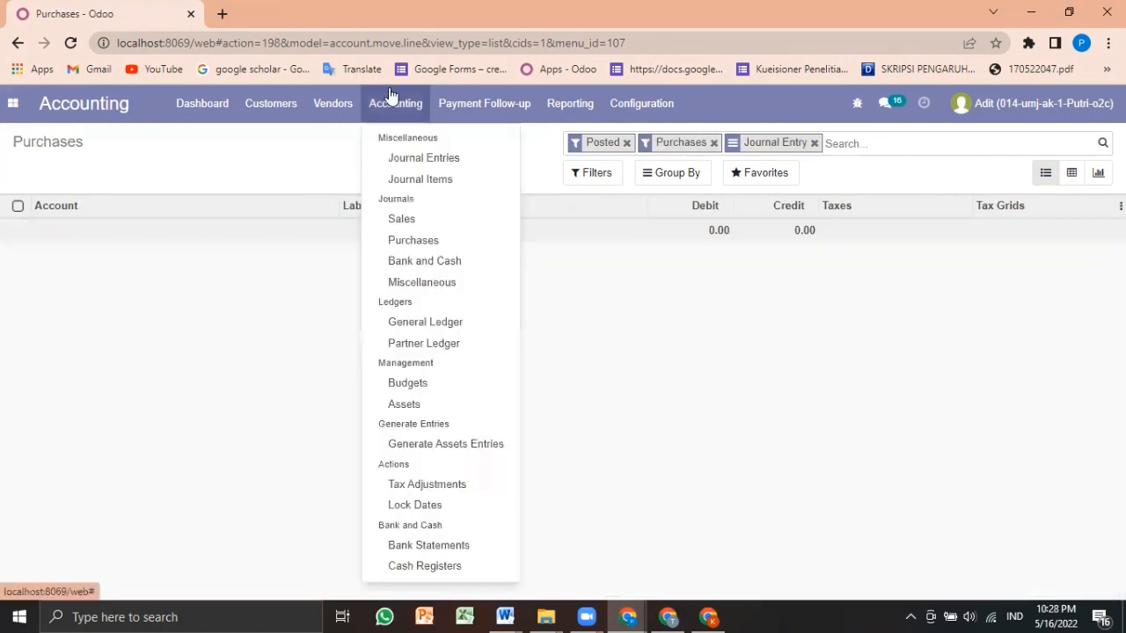
pyautogui.click(423, 262)
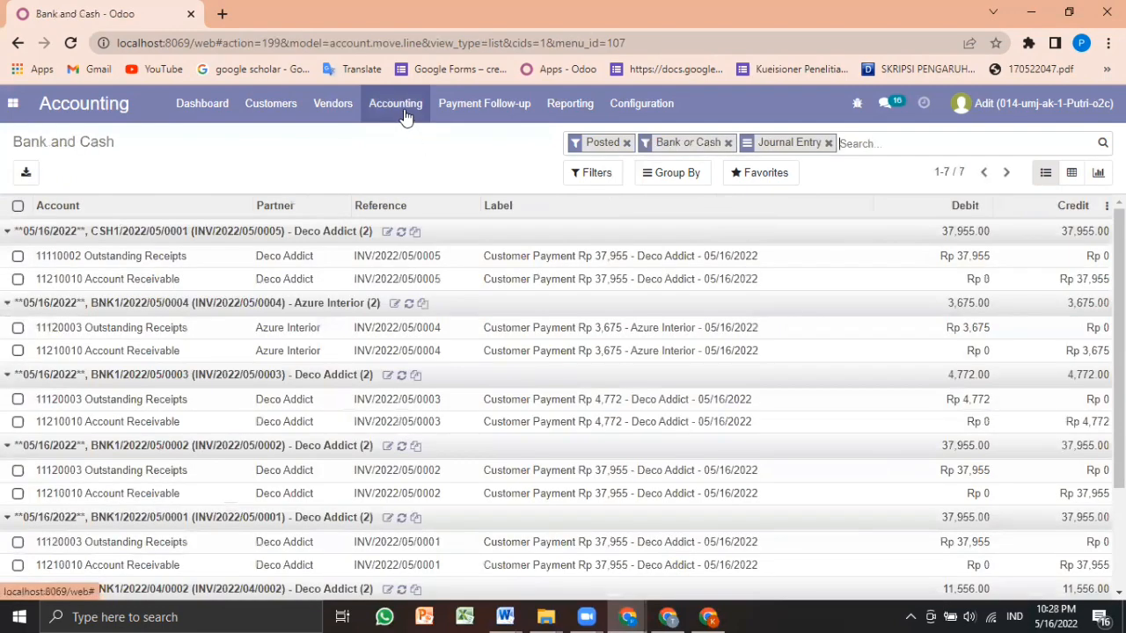
pyautogui.click(398, 110)
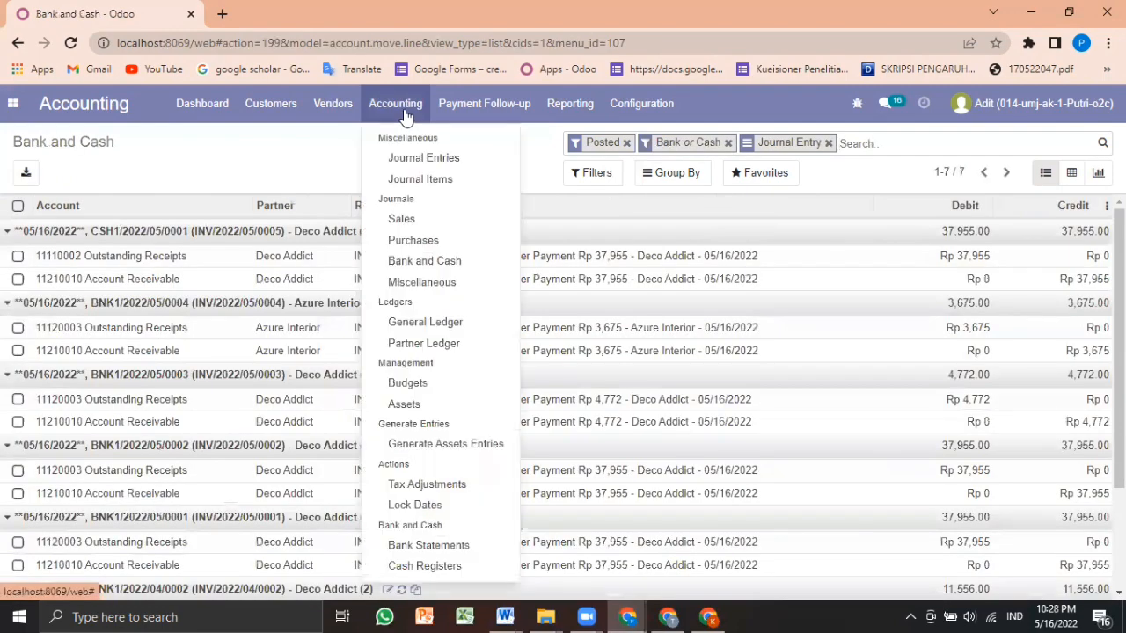
pyautogui.click(425, 283)
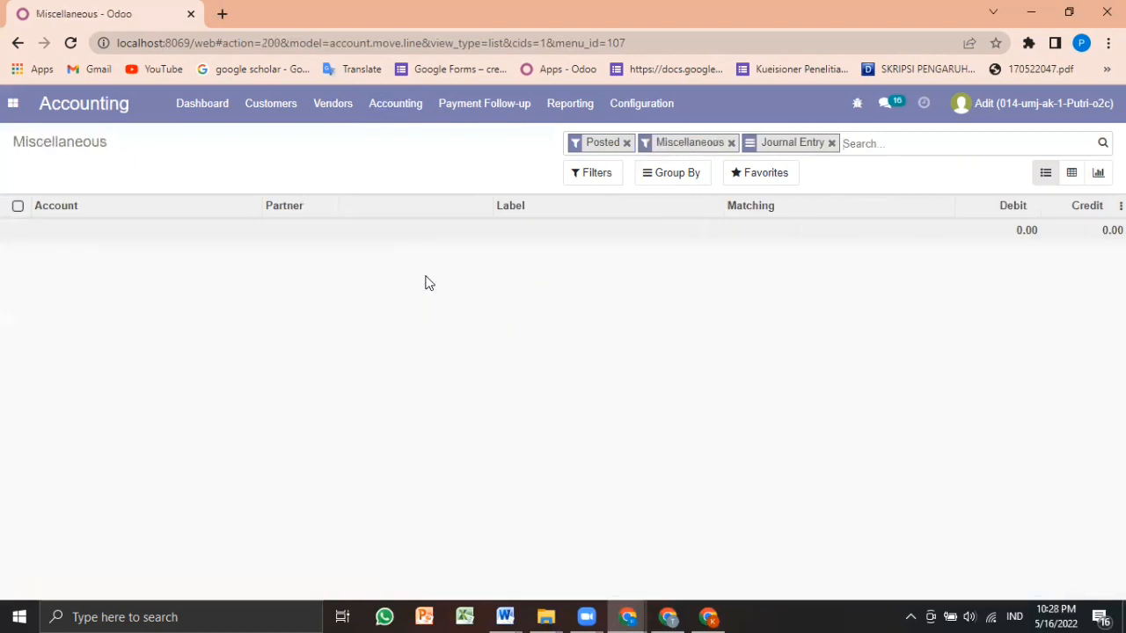
# Step: View the General Ledger grouped by account, and open the Partner Ledger
pyautogui.click(383, 108)
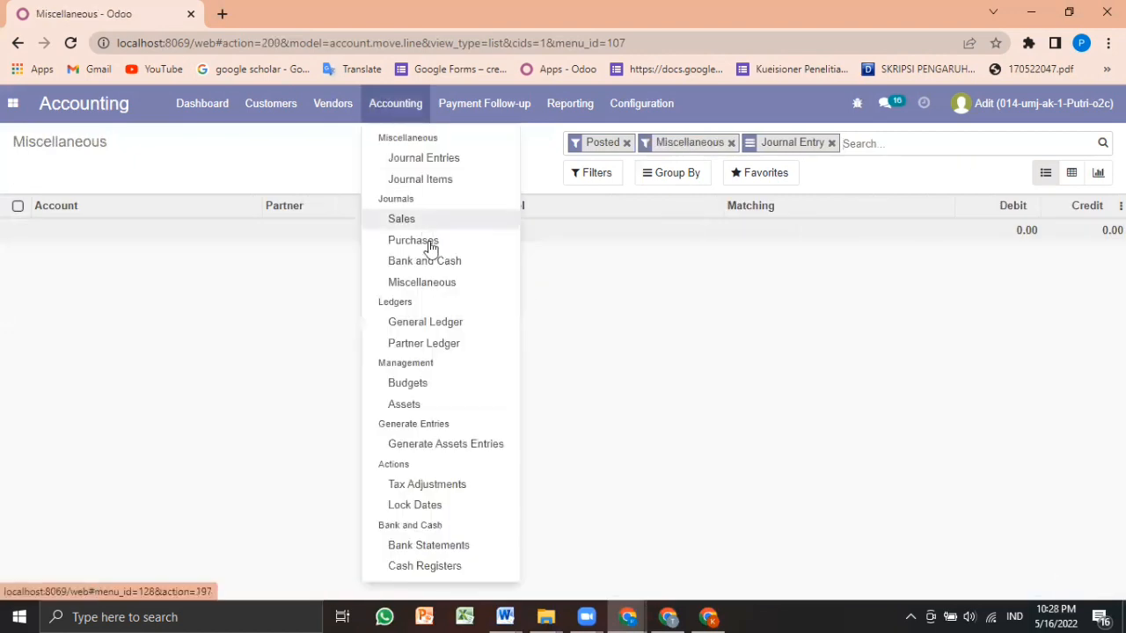
pyautogui.click(424, 321)
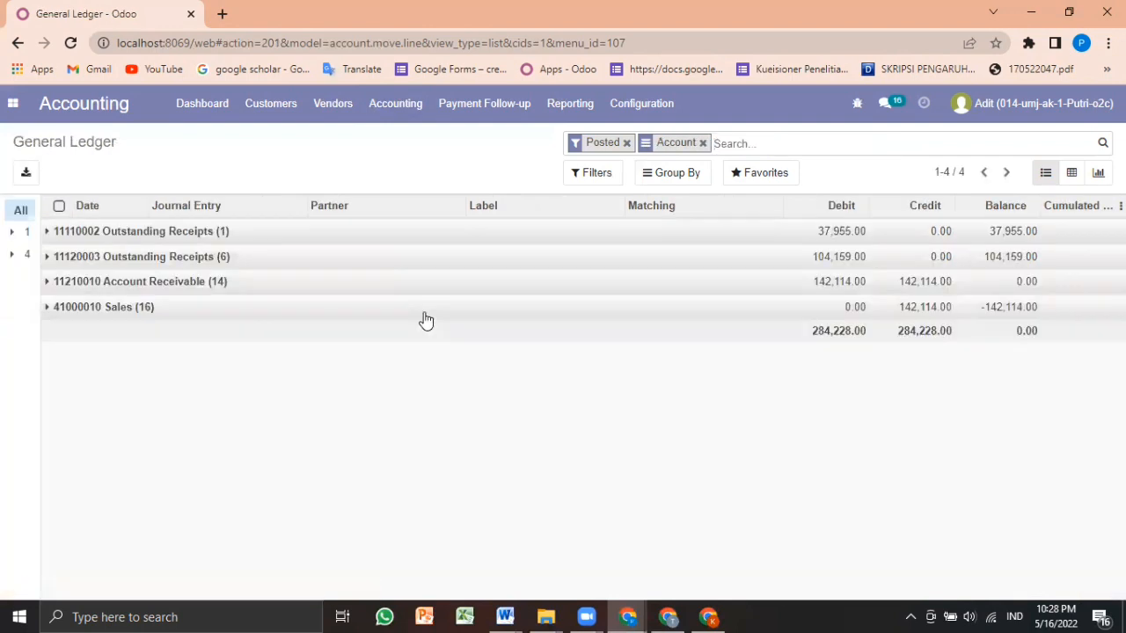
pyautogui.click(396, 113)
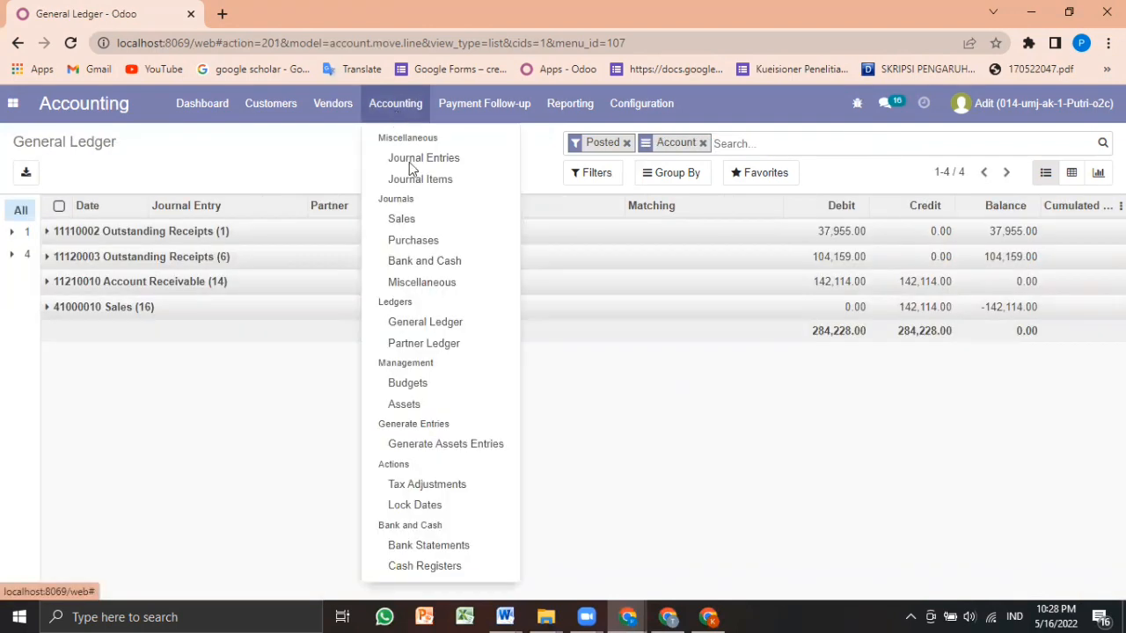
pyautogui.click(424, 344)
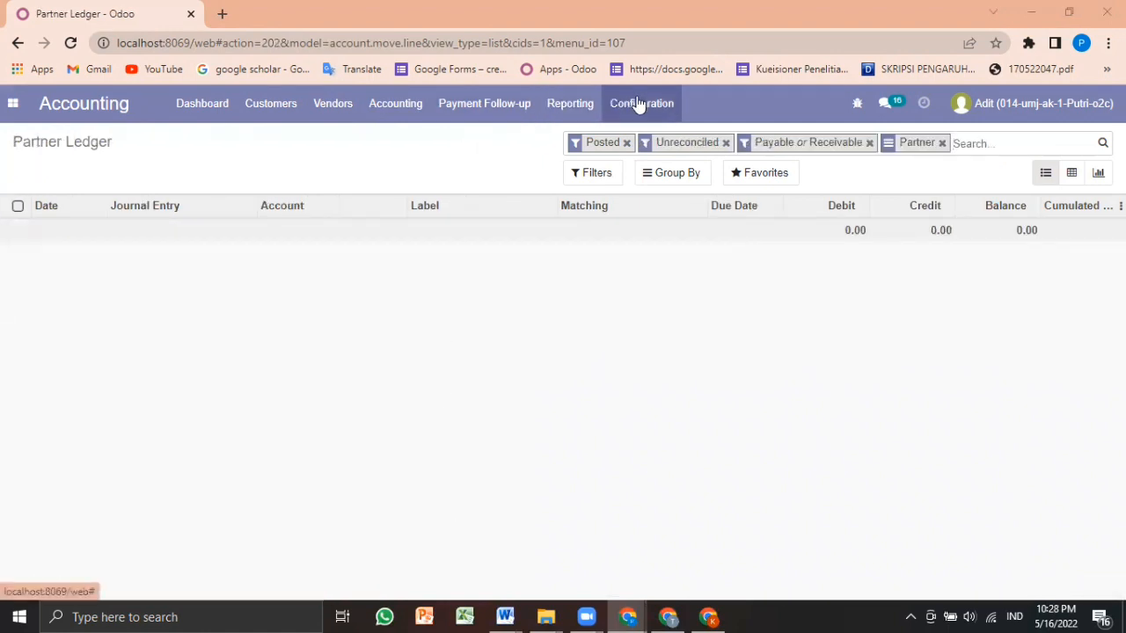
pyautogui.click(415, 116)
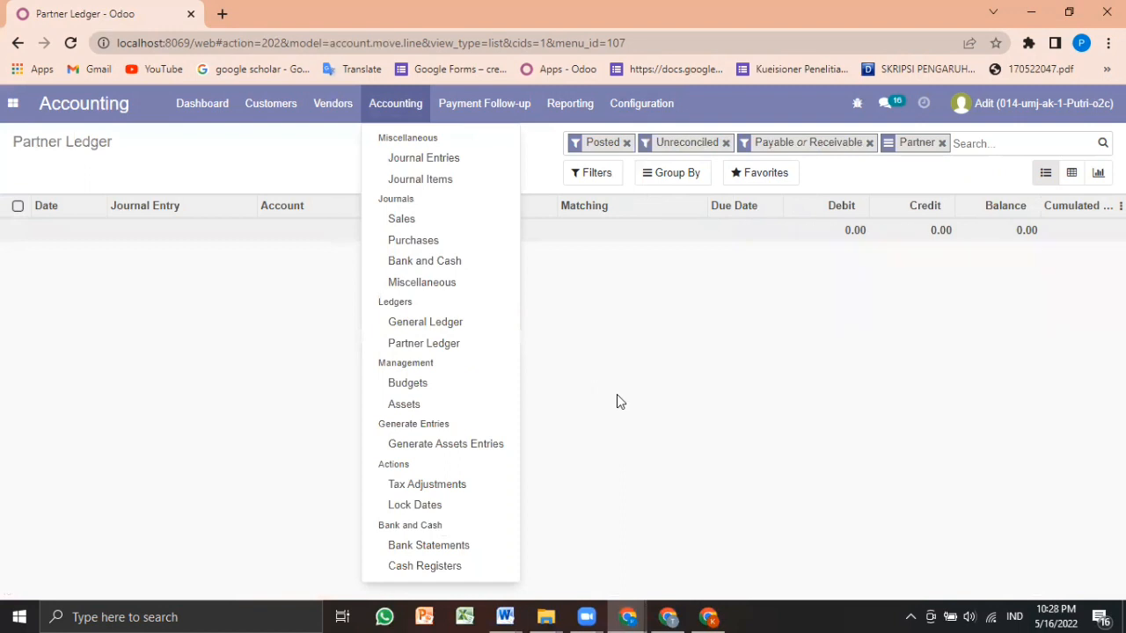
pyautogui.click(543, 304)
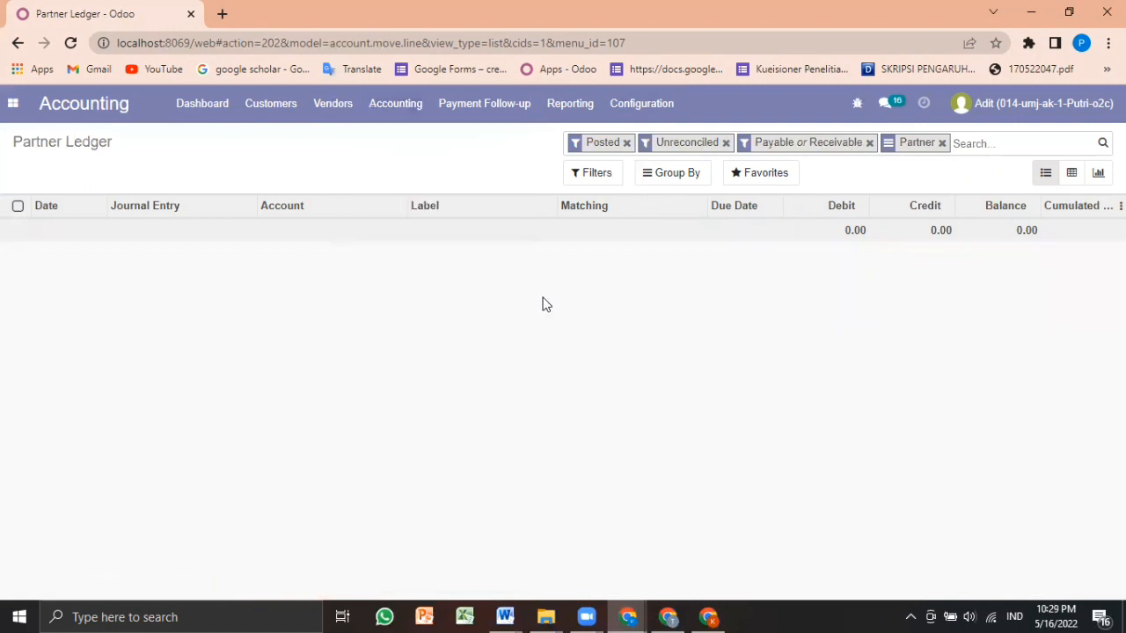
pyautogui.click(403, 117)
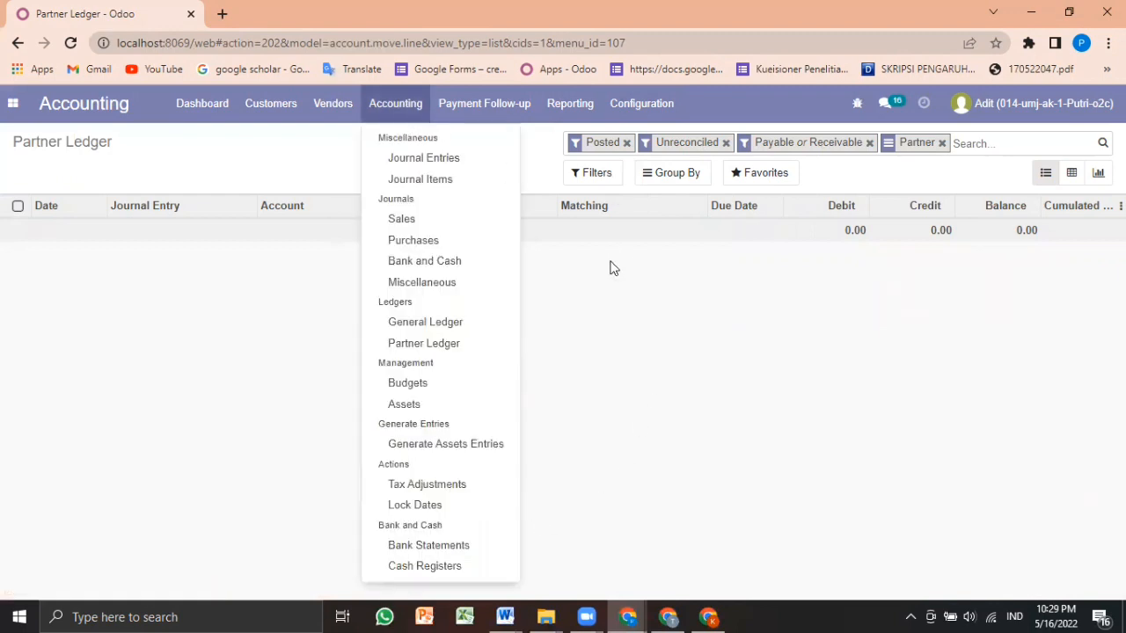
# Step: Remove the Posted, Unreconciled and Payable or Receivable filters and the Partner grouping from the Partner Ledger
pyautogui.click(627, 144)
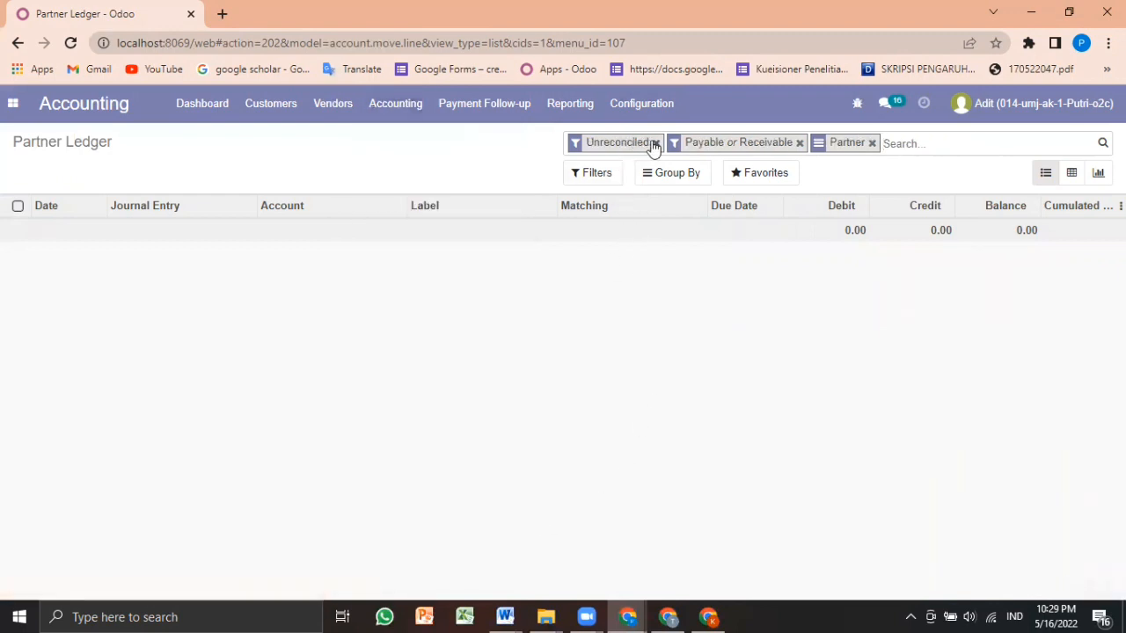
pyautogui.click(656, 143)
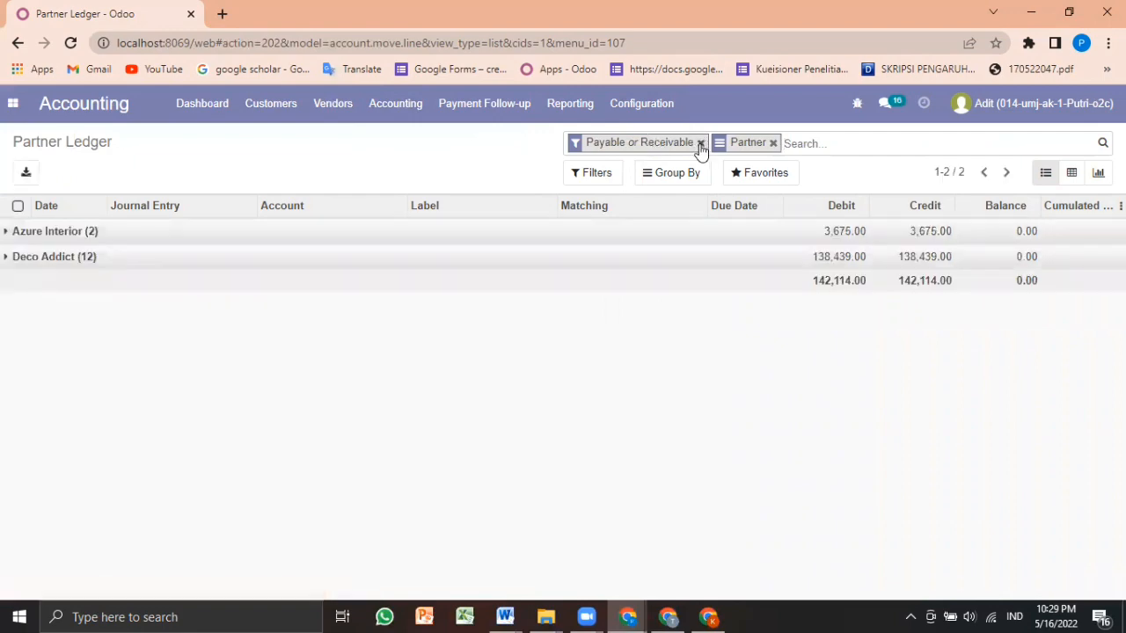
pyautogui.click(700, 144)
pyautogui.click(629, 145)
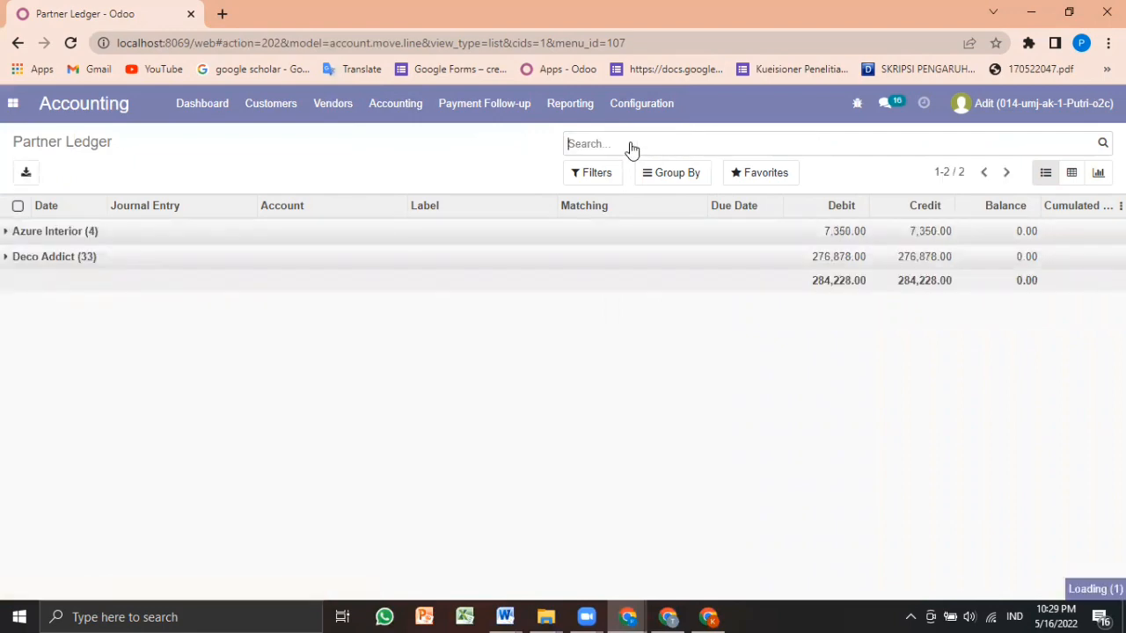
# Step: Open the Purchases journal and remove its Posted and Purchases filters and its Journal Entry grouping
pyautogui.click(403, 104)
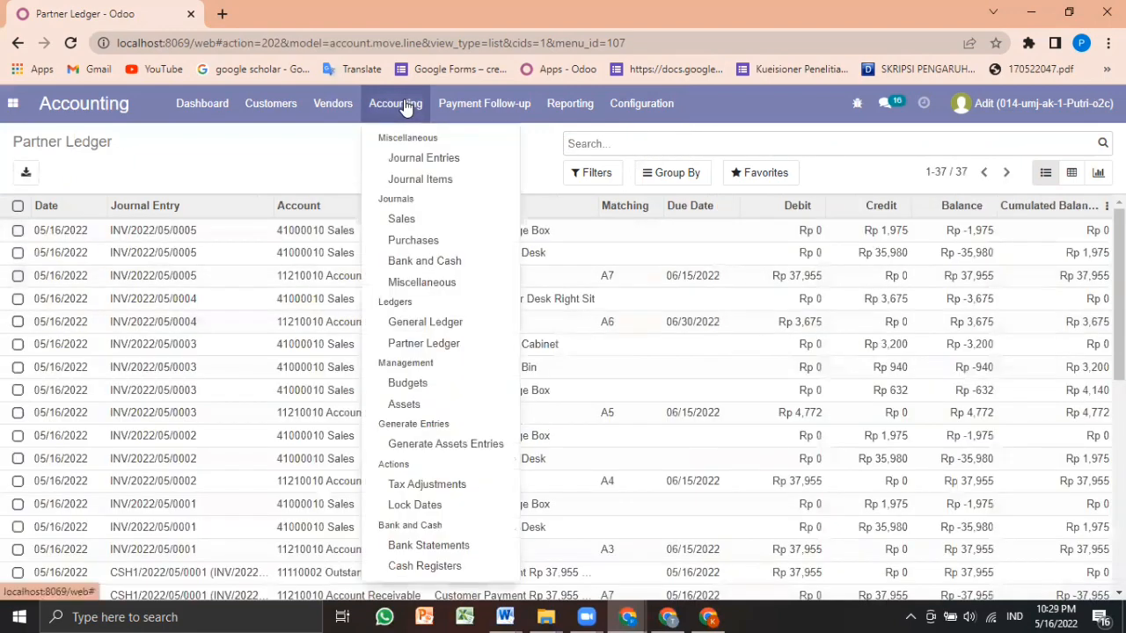
pyautogui.click(444, 260)
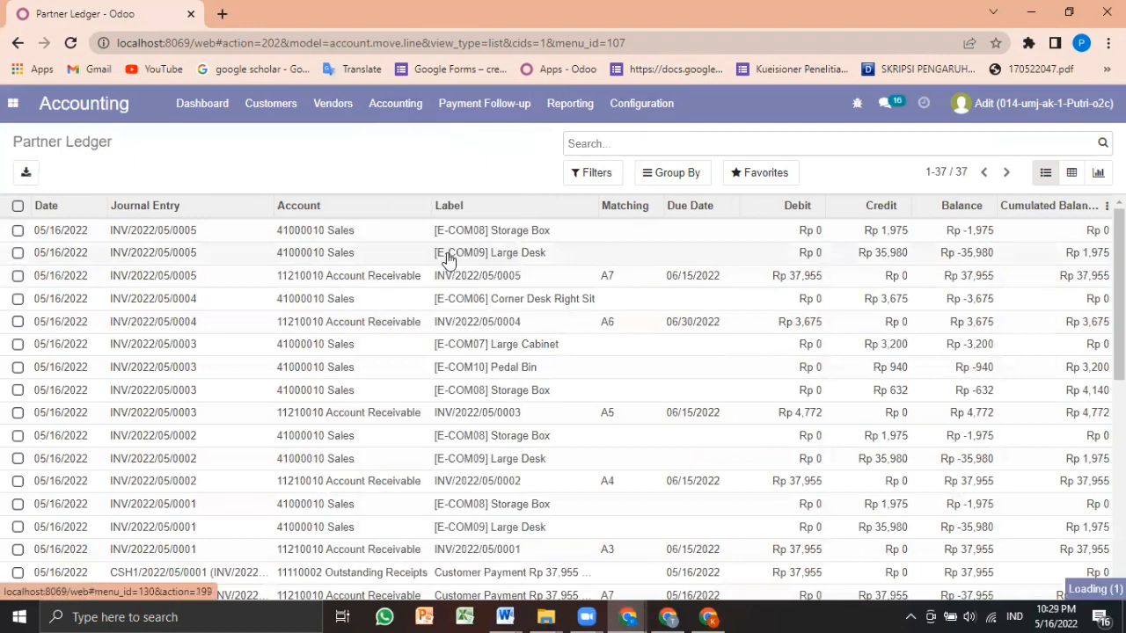
pyautogui.click(378, 107)
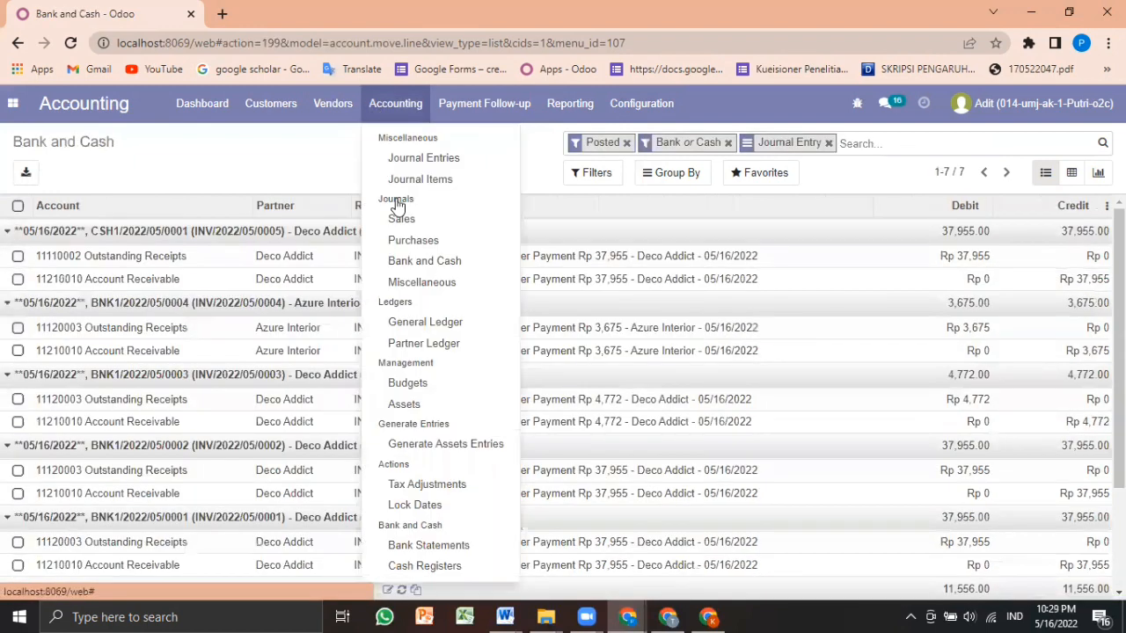
pyautogui.click(415, 244)
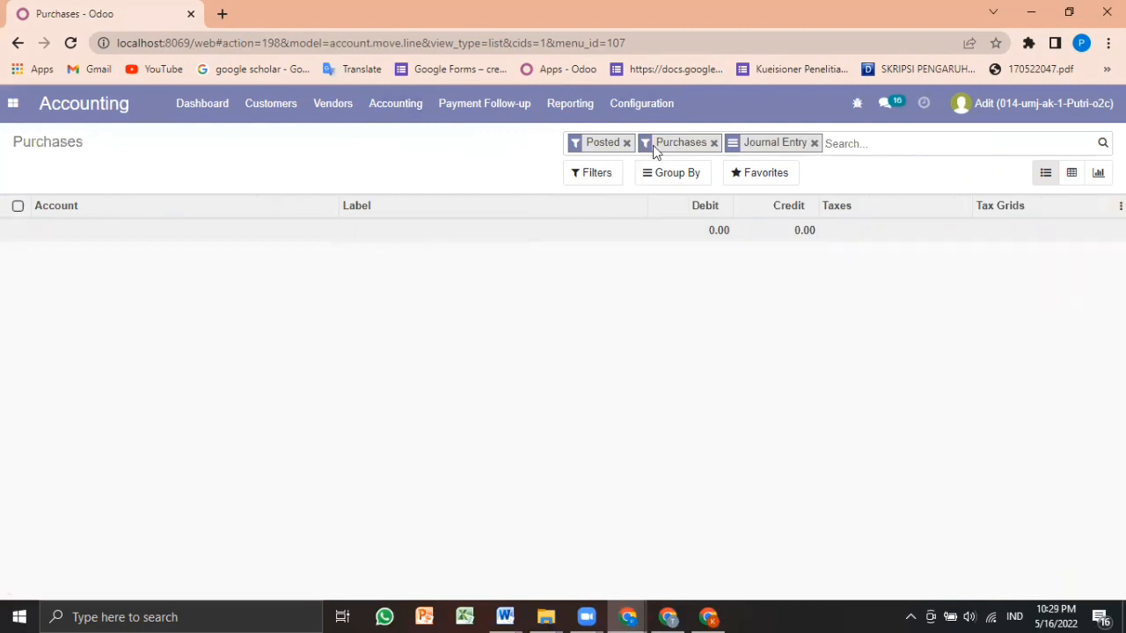
pyautogui.click(626, 143)
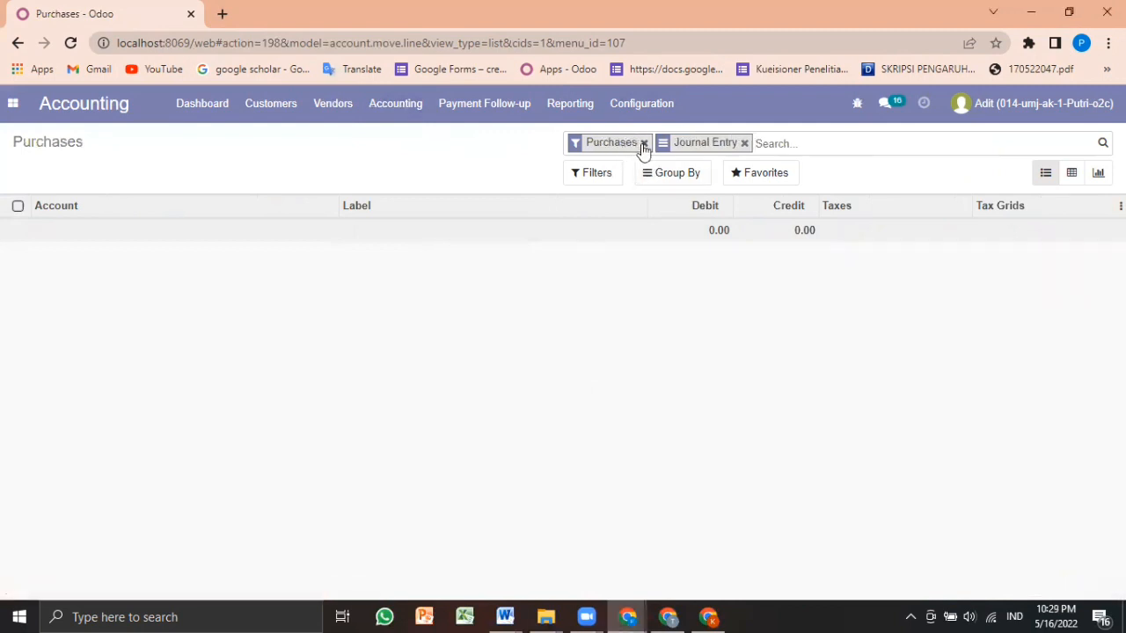
pyautogui.click(643, 144)
pyautogui.click(656, 144)
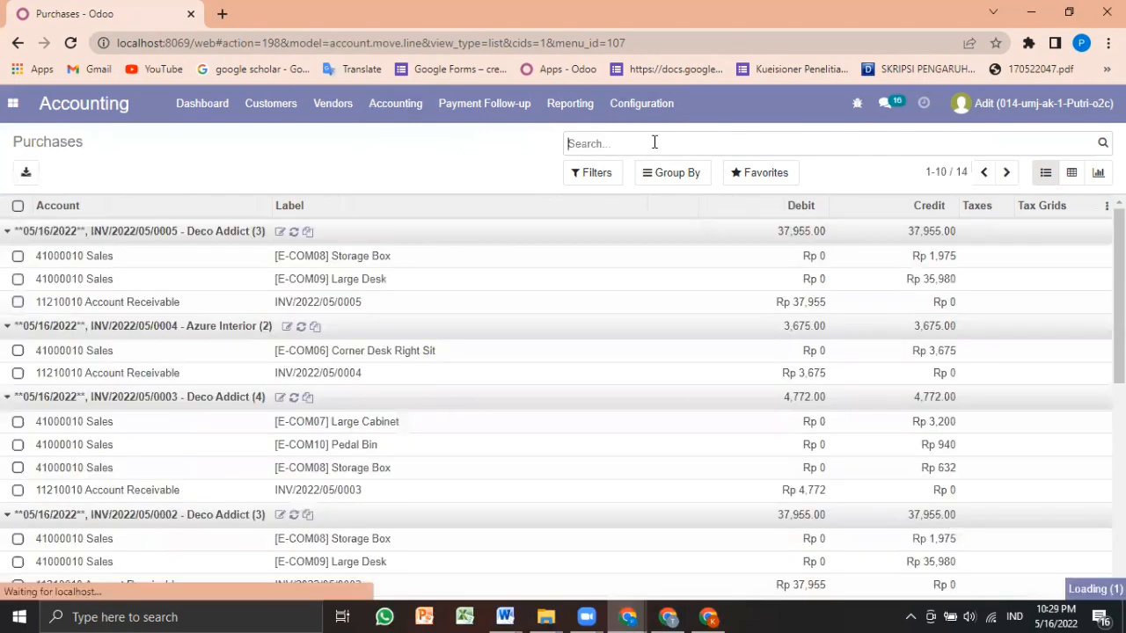
# Step: Open the Bank and Cash journal and clear its Posted and Bank or Cash filters and its Journal Entry grouping
pyautogui.click(407, 104)
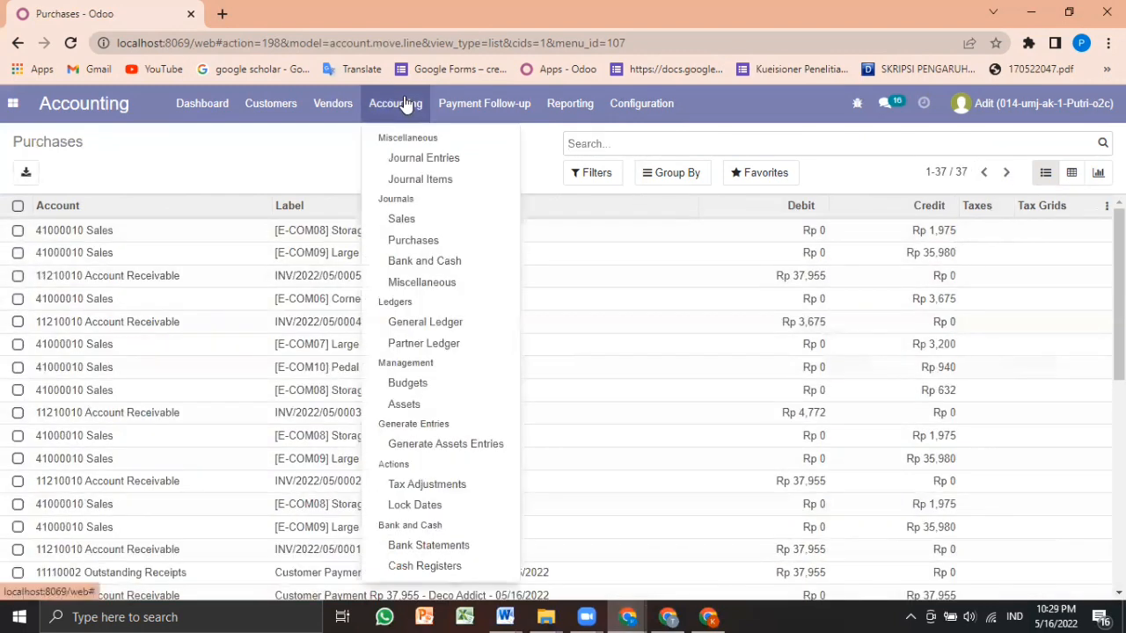
pyautogui.click(439, 261)
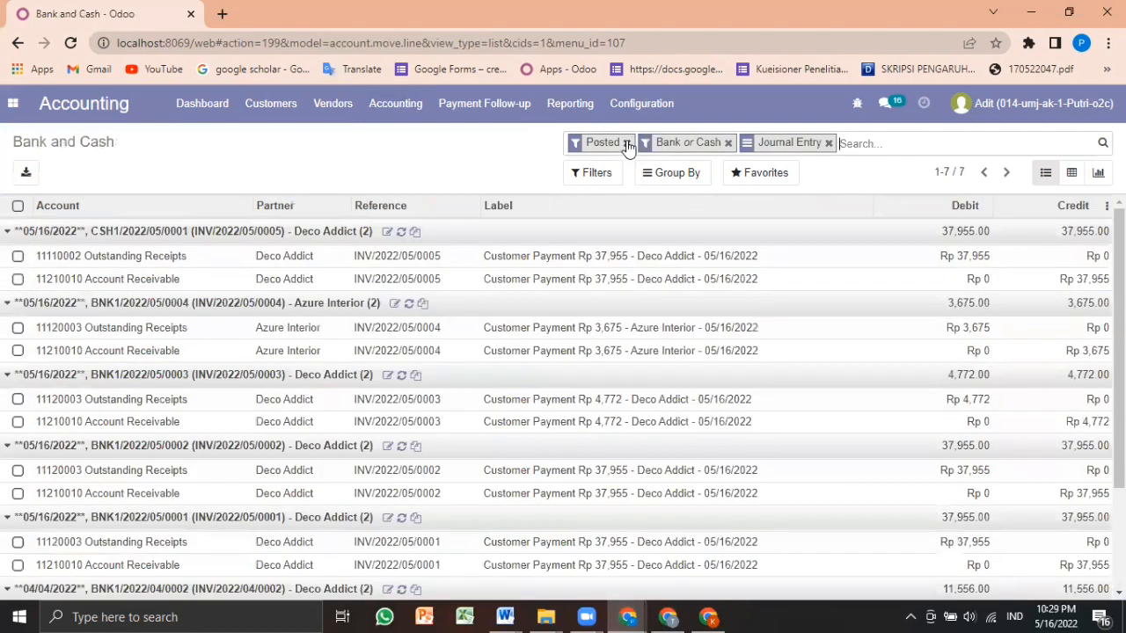
pyautogui.click(626, 143)
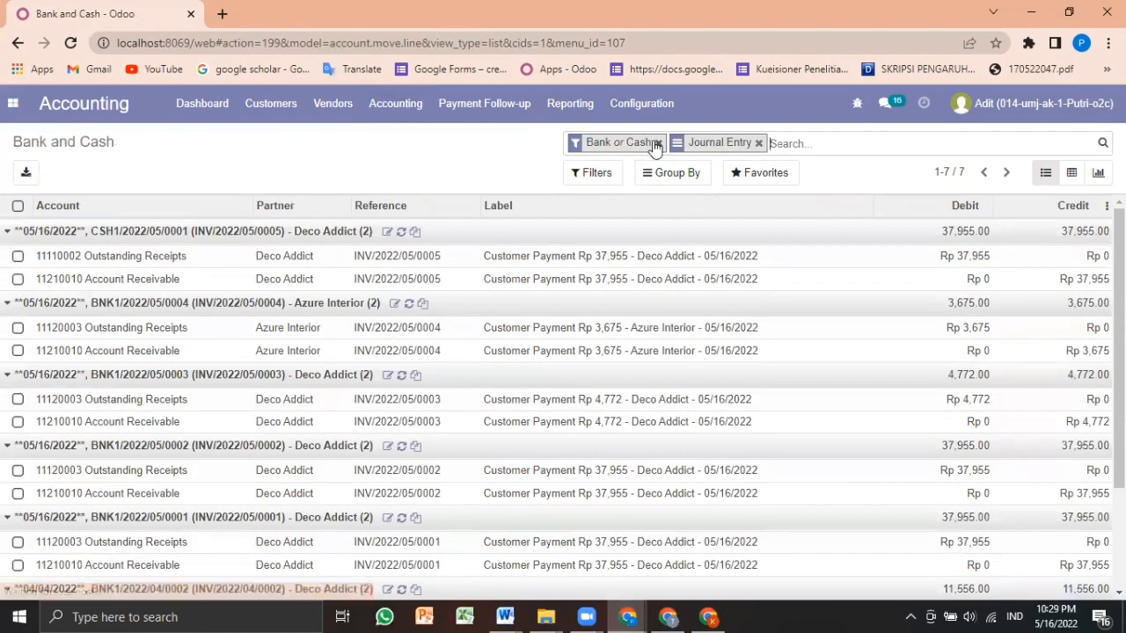
pyautogui.click(655, 144)
pyautogui.click(655, 143)
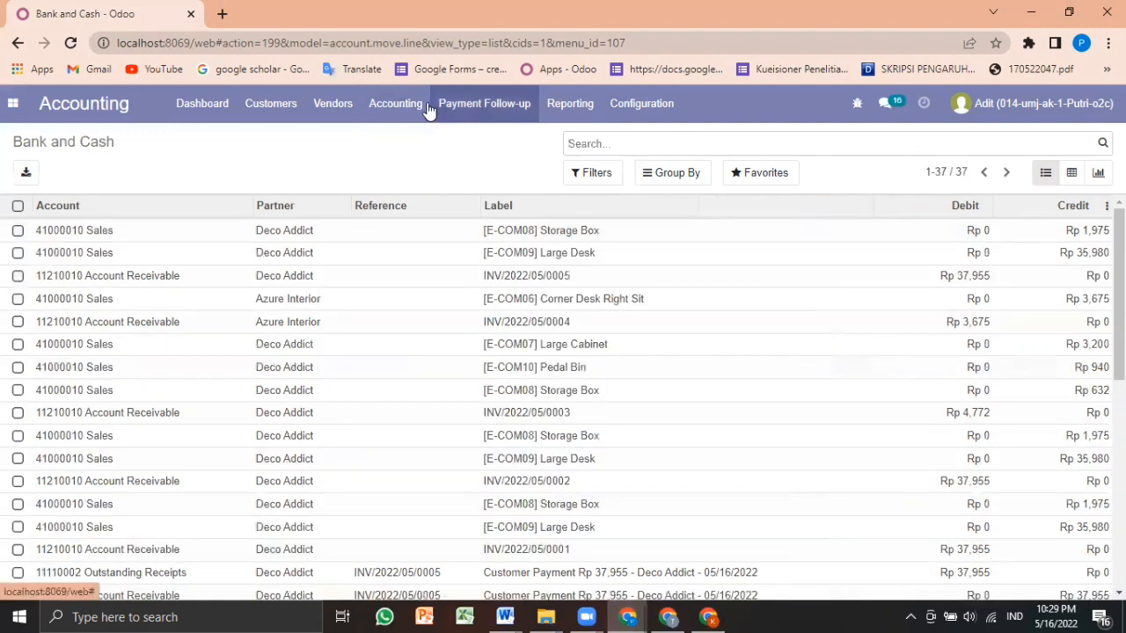
# Step: Open the Miscellaneous journal and clear its Posted and Miscellaneous filters and its Journal Entry grouping
pyautogui.click(413, 115)
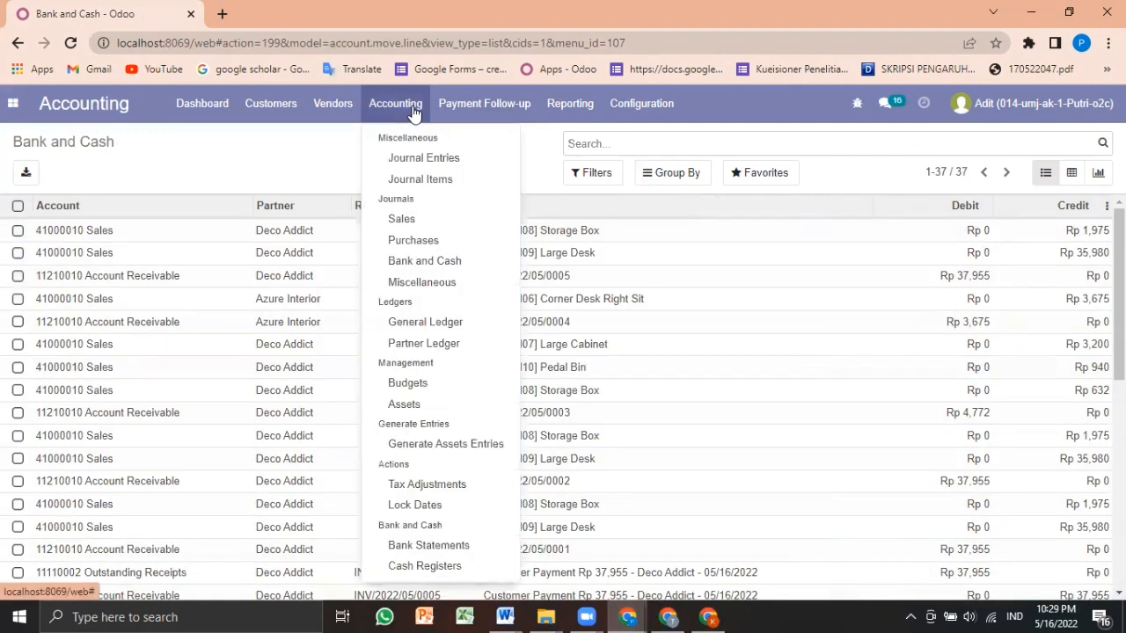
pyautogui.click(433, 288)
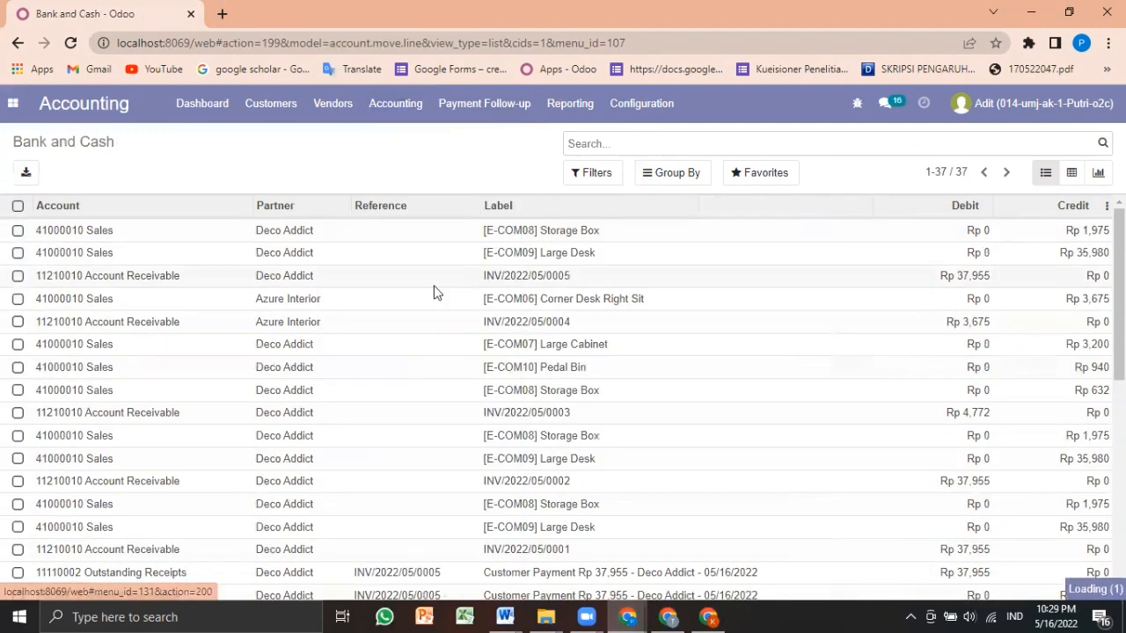
pyautogui.click(626, 143)
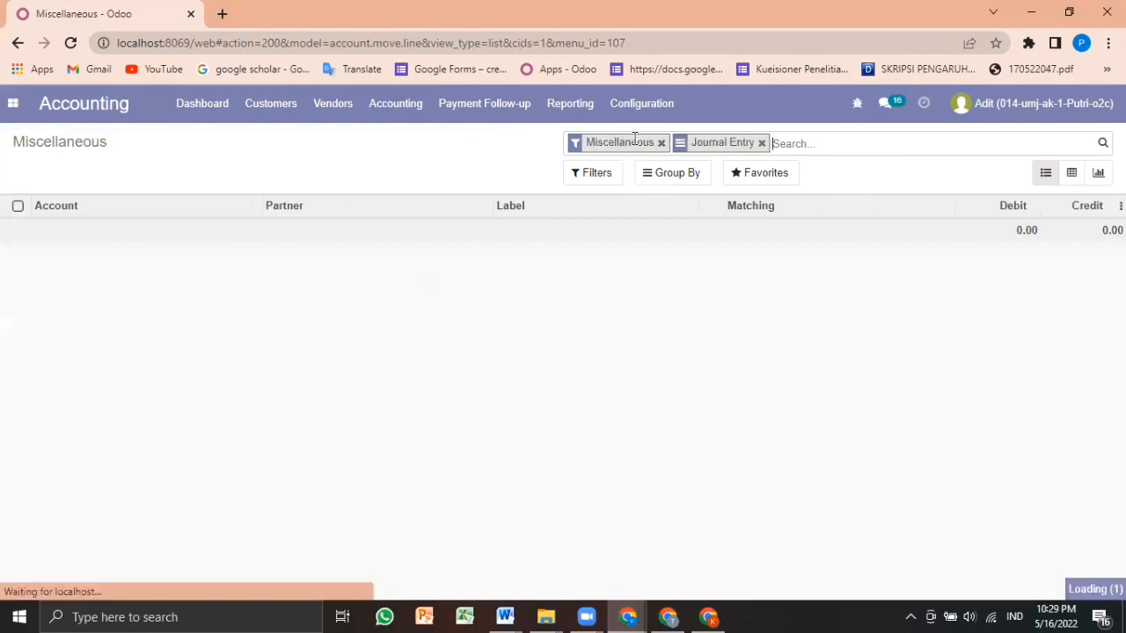
pyautogui.click(658, 144)
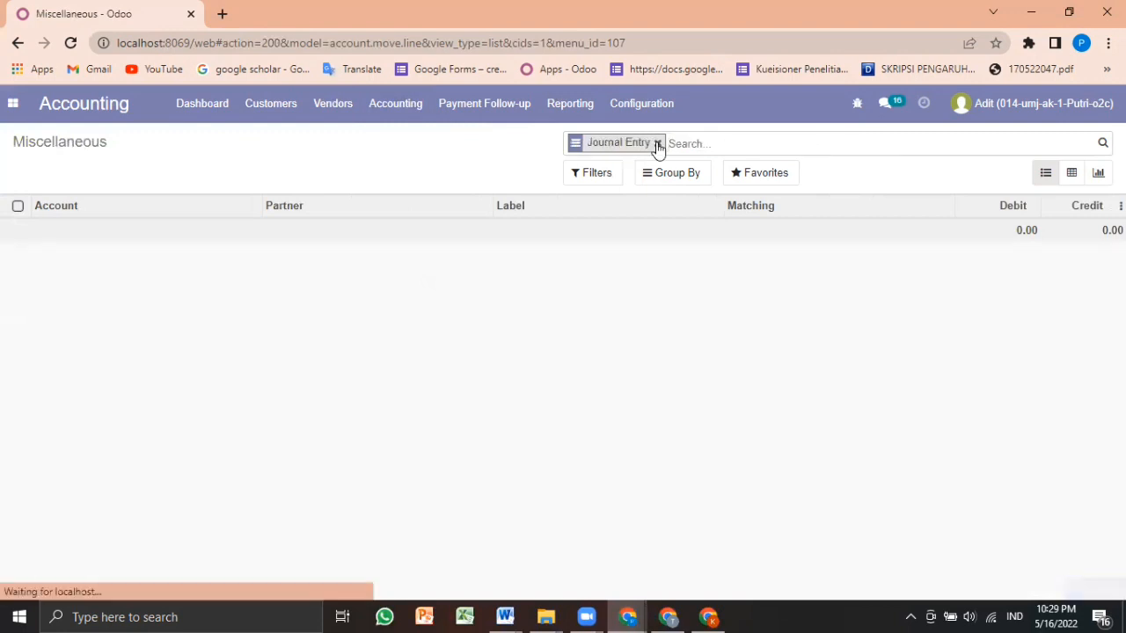
pyautogui.click(658, 145)
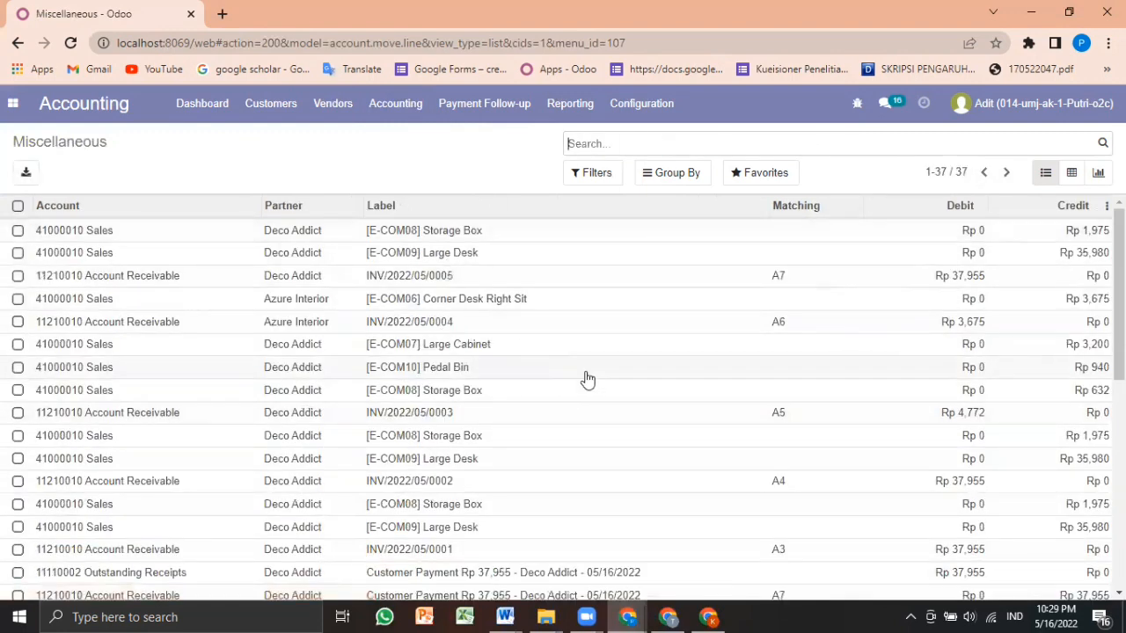
# Step: Open the General Ledger from the accounting ledgers and remove its Posted filter and Account grouping
pyautogui.click(396, 103)
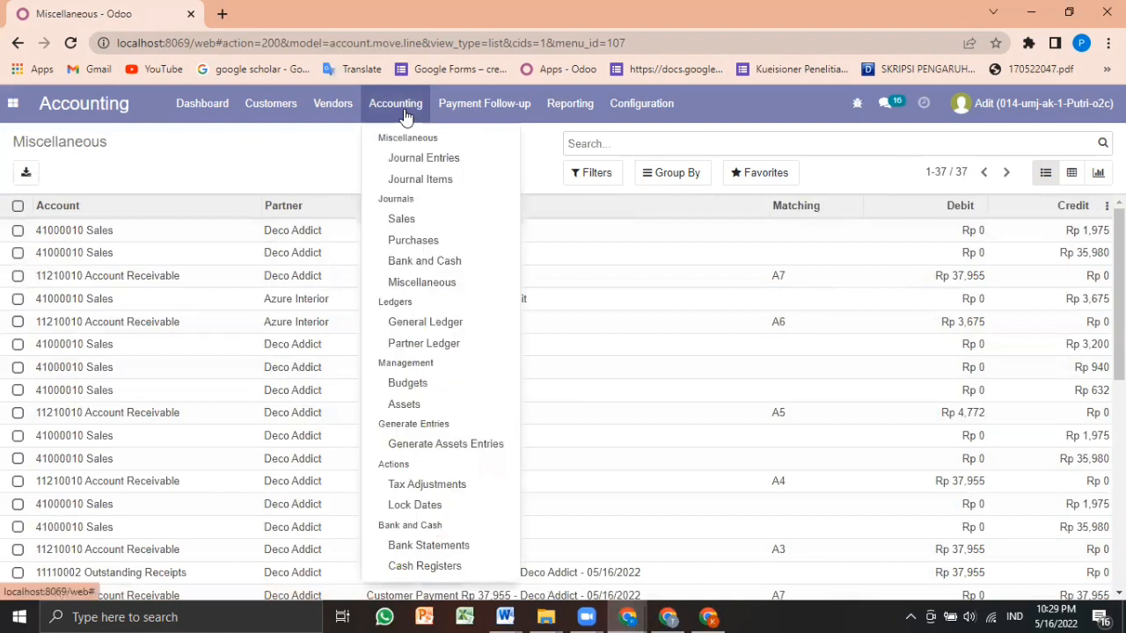
pyautogui.click(450, 324)
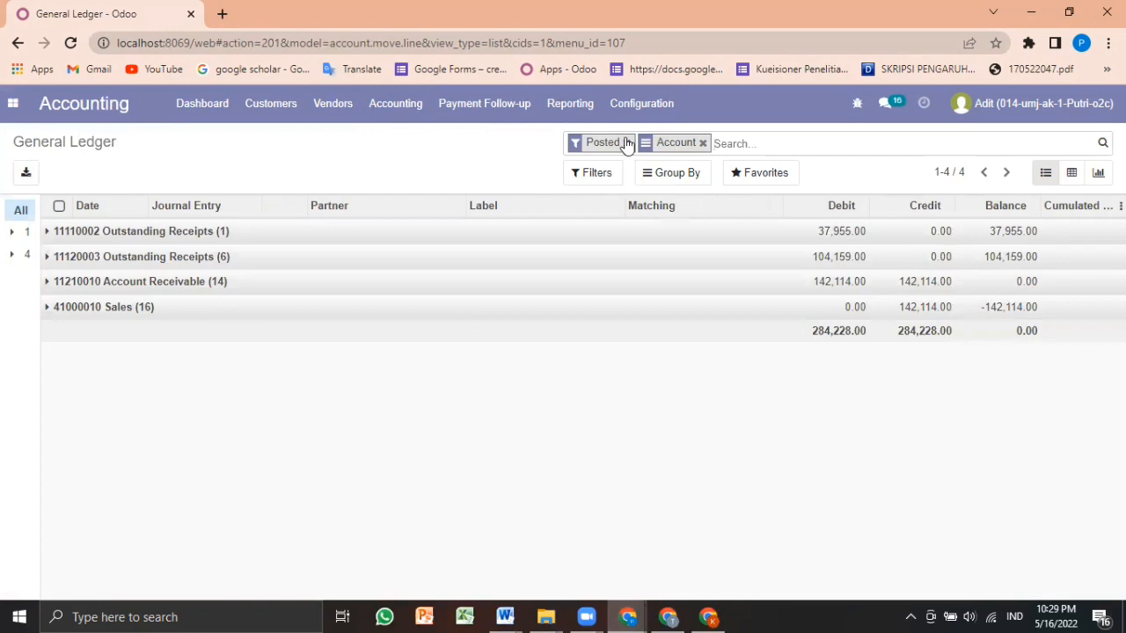
pyautogui.click(627, 143)
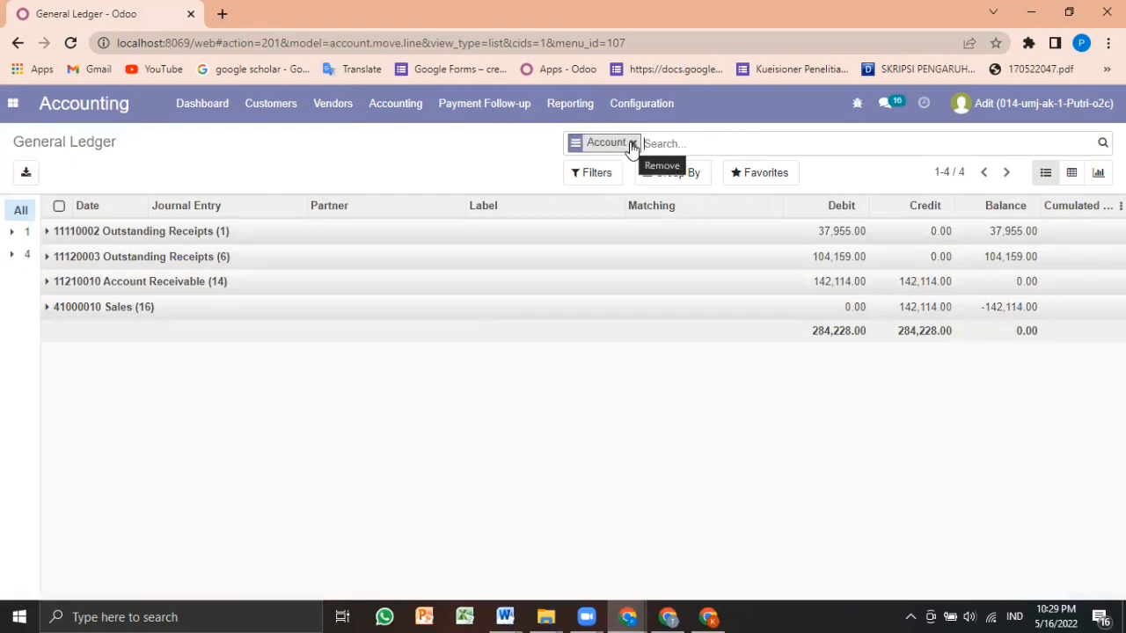
pyautogui.click(632, 145)
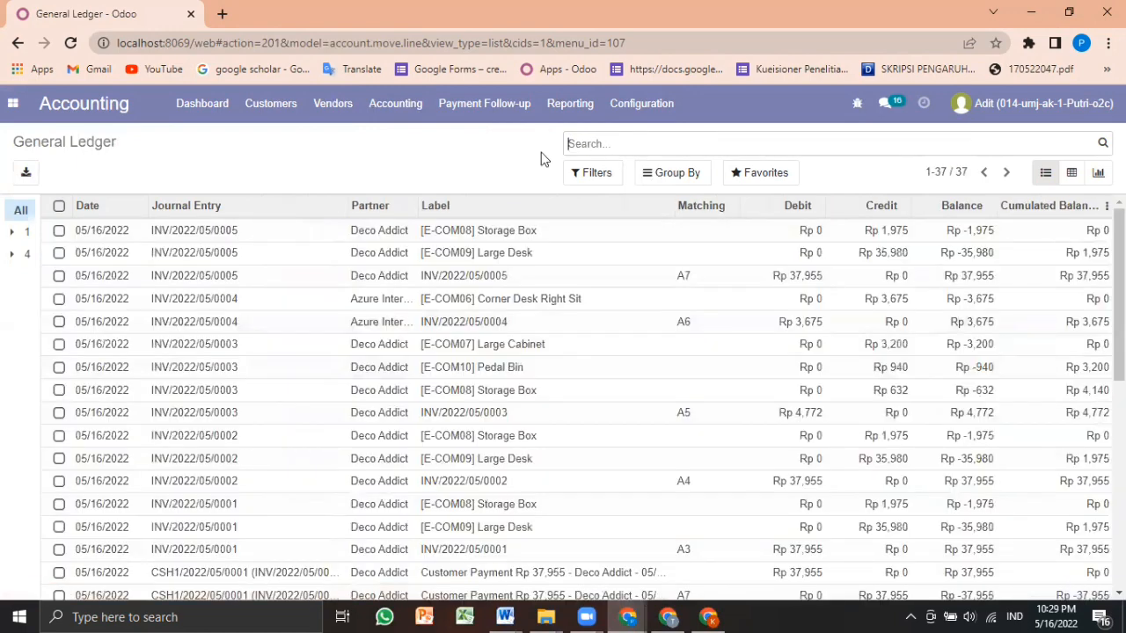
# Step: Open the Partner Ledger and remove its Posted, Unreconciled and Payable or Receivable filters
pyautogui.click(412, 110)
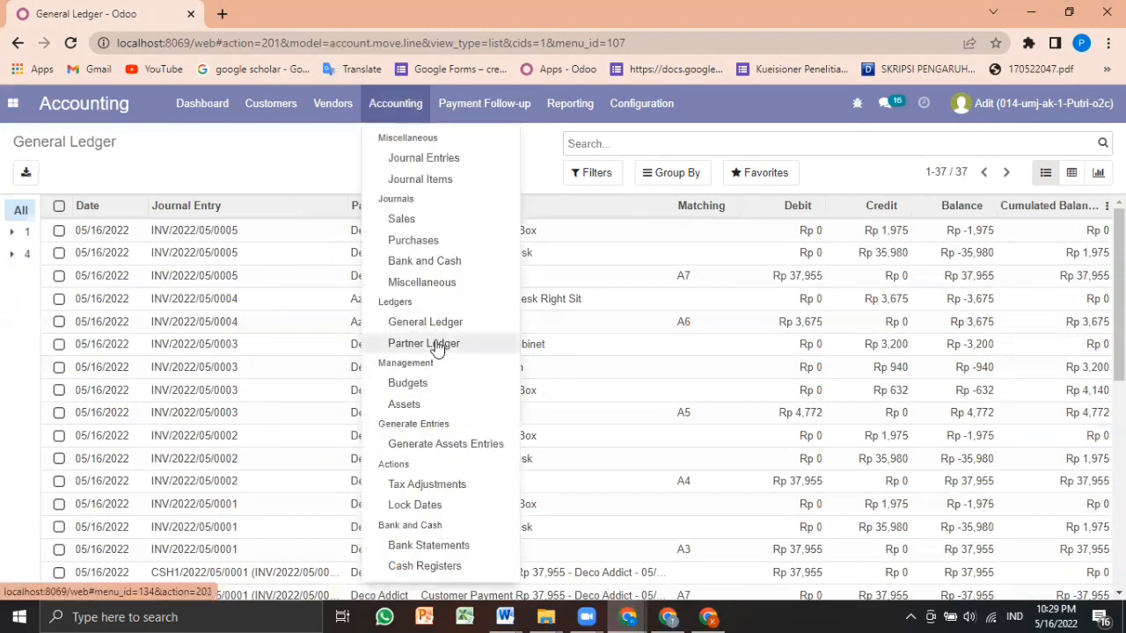
pyautogui.click(425, 343)
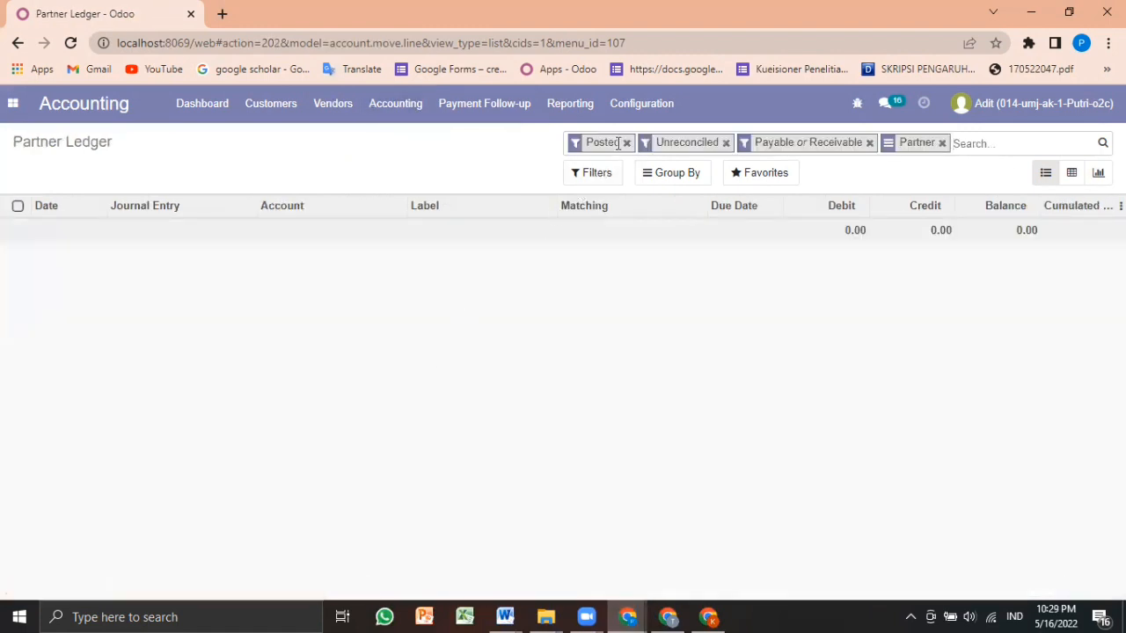
pyautogui.click(626, 142)
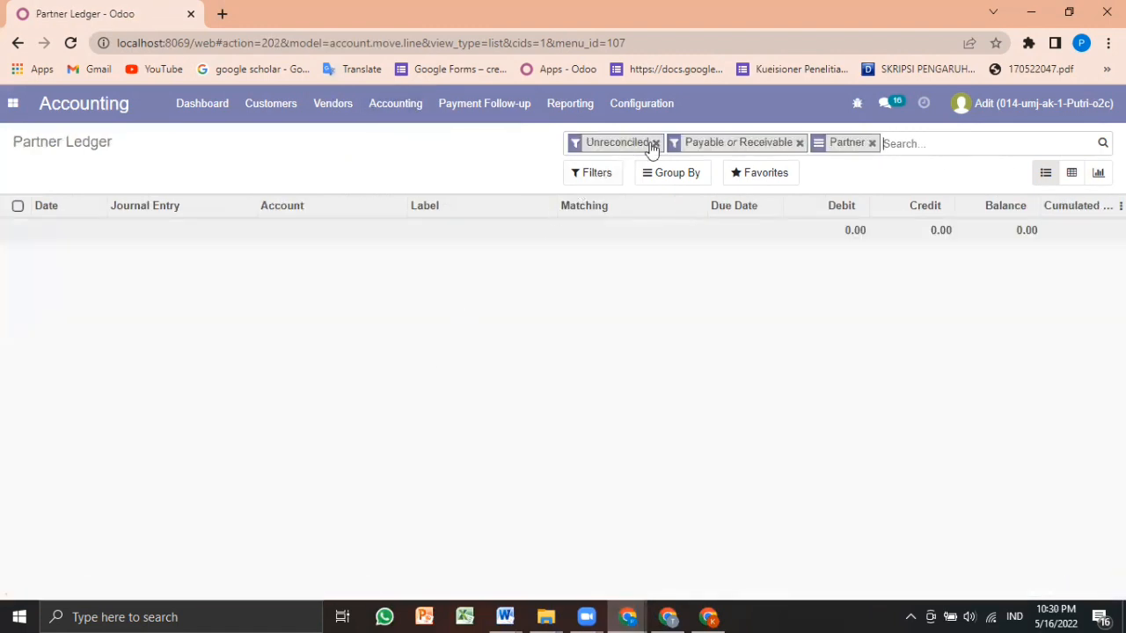
pyautogui.click(655, 143)
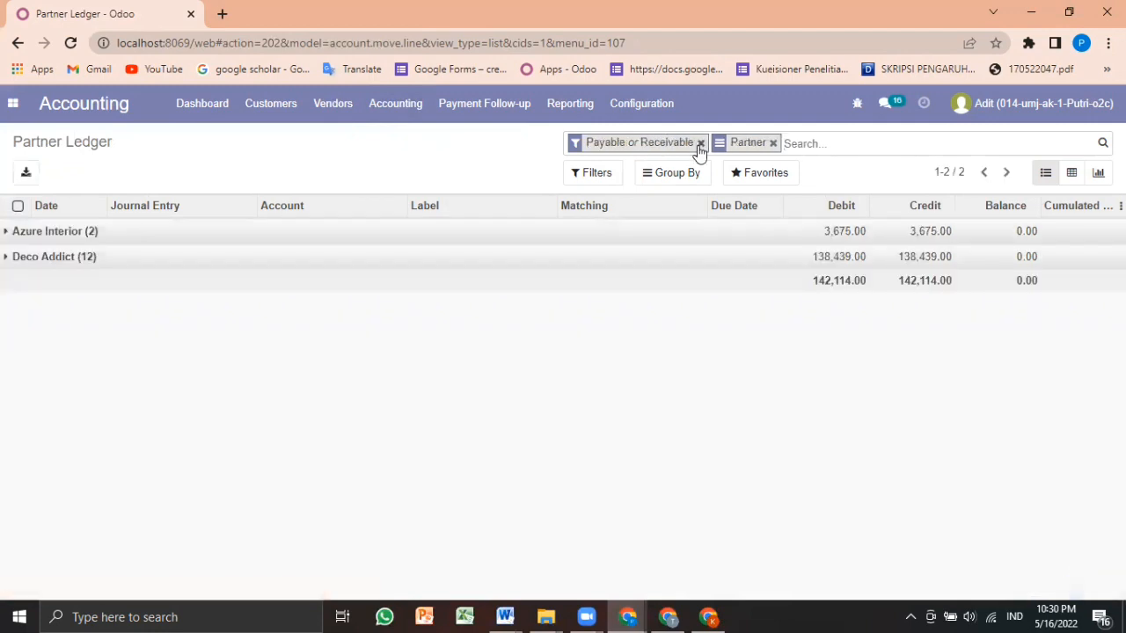
pyautogui.click(700, 144)
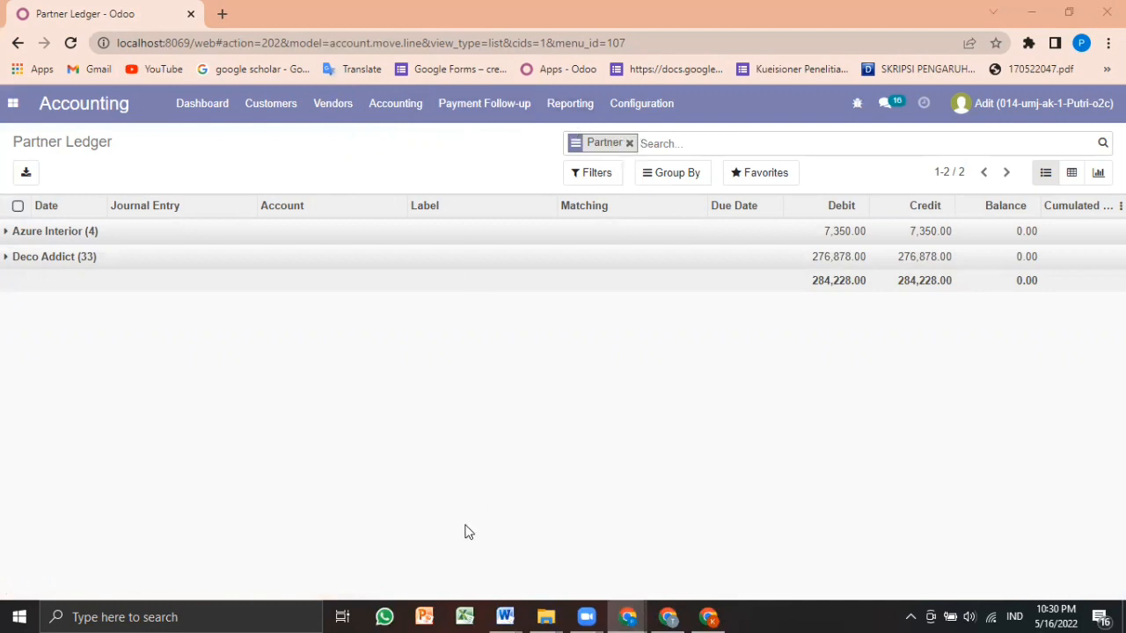
# Step: Print the Balance Sheet financial report for all posted entries and close the report dialog
pyautogui.click(564, 103)
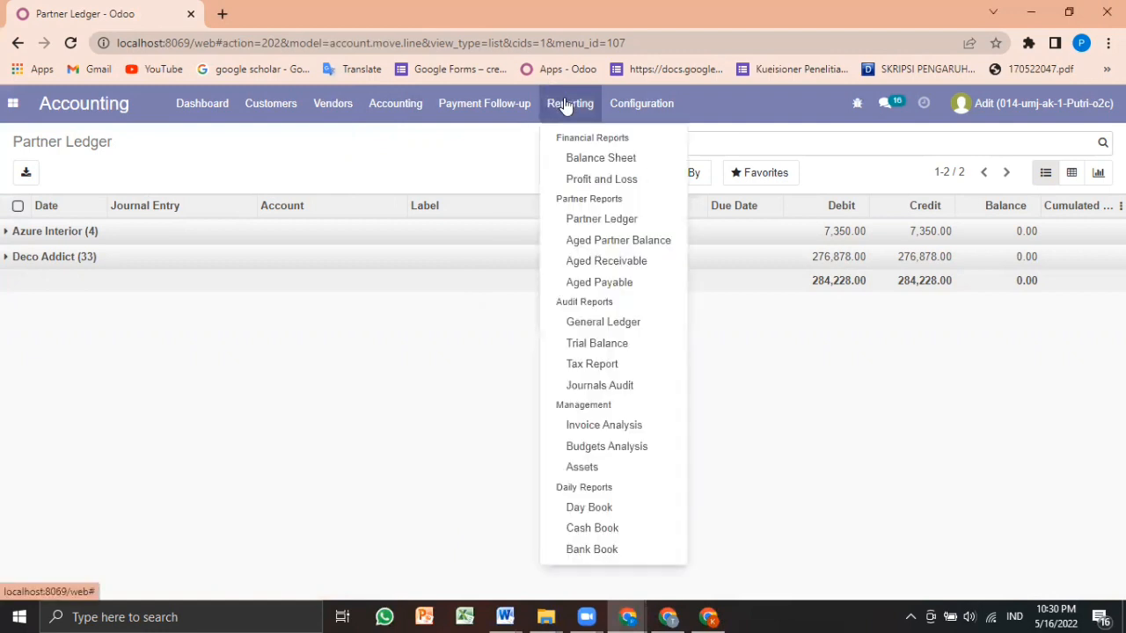
pyautogui.click(598, 162)
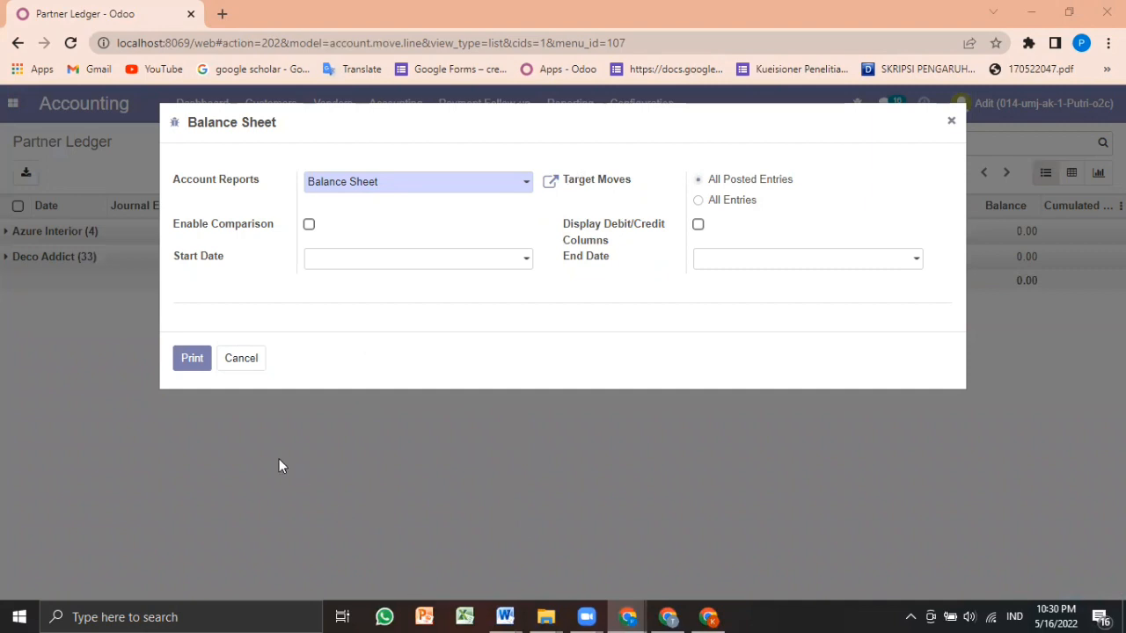
pyautogui.click(195, 360)
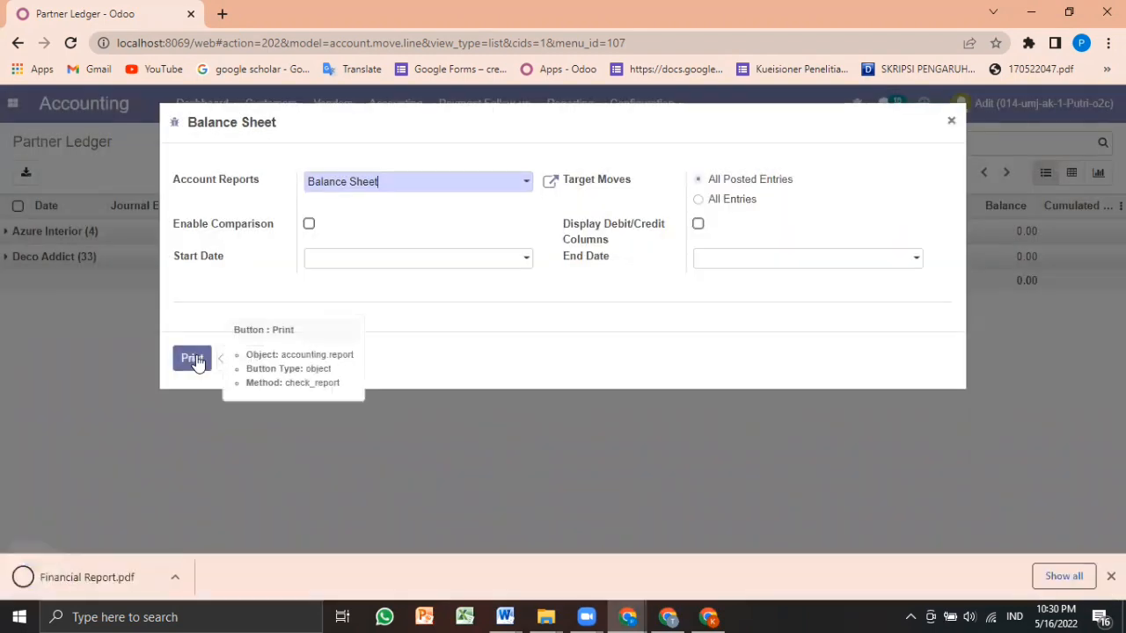
pyautogui.click(193, 359)
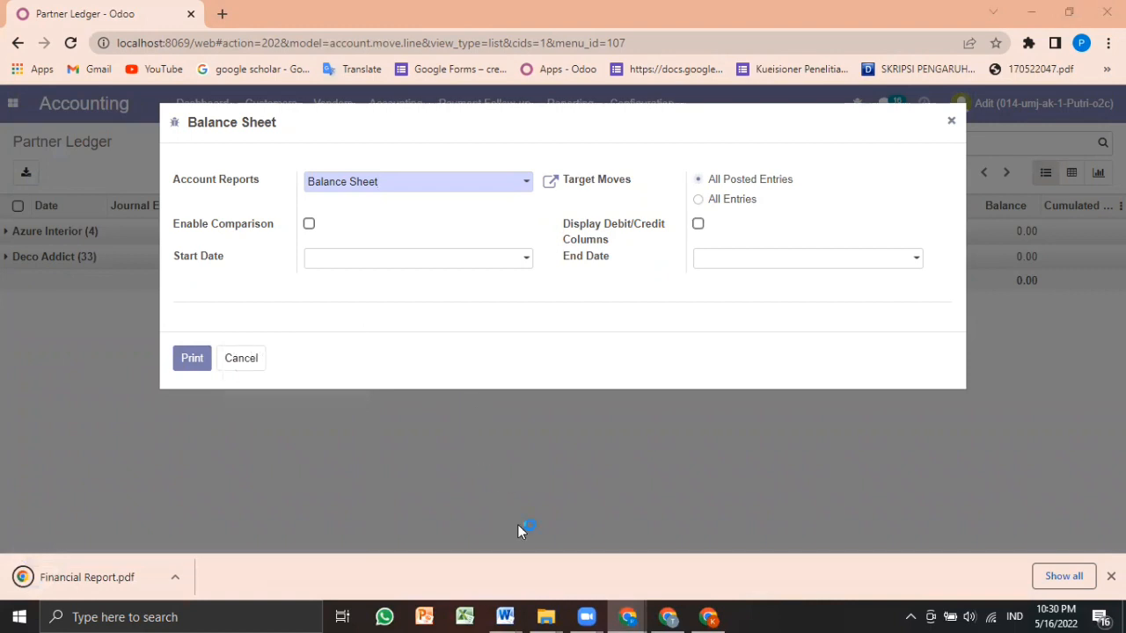
pyautogui.click(952, 121)
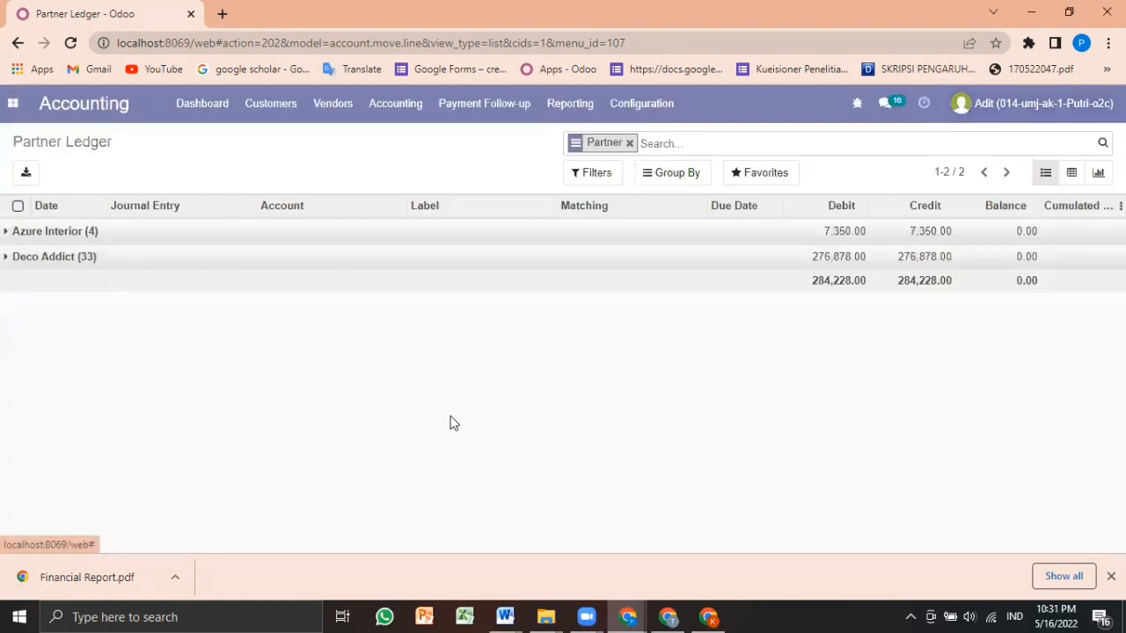
# Step: Open the downloaded Financial Report.pdf, read through the Balance Sheet and highlight its Profit (Loss) to report line
pyautogui.click(384, 569)
pyautogui.click(101, 577)
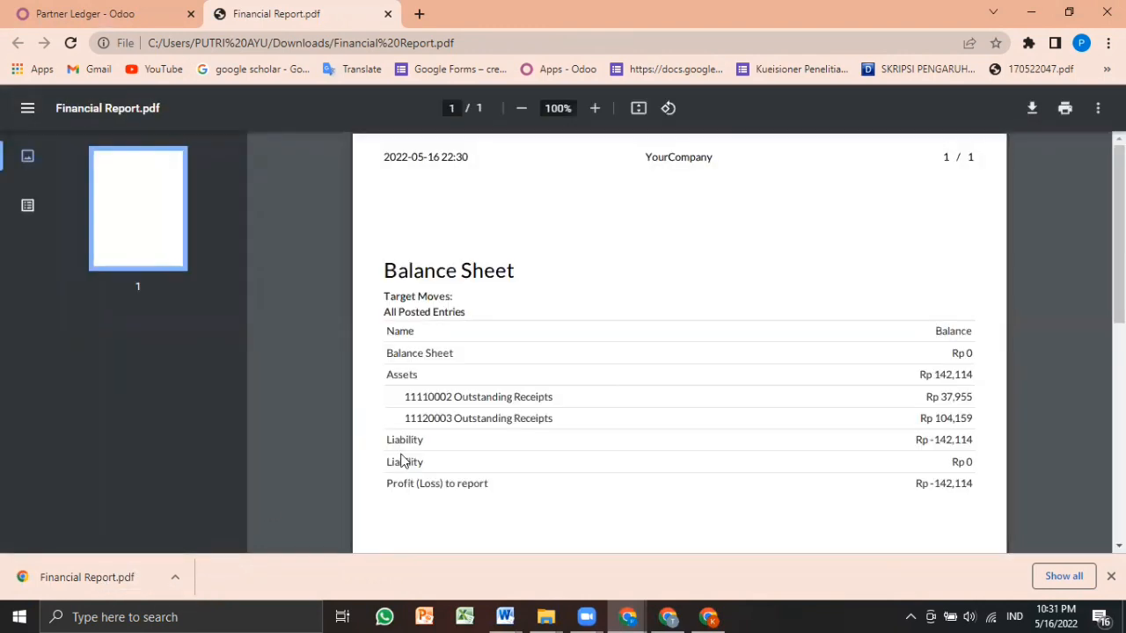
pyautogui.scroll(-5, 562, 418)
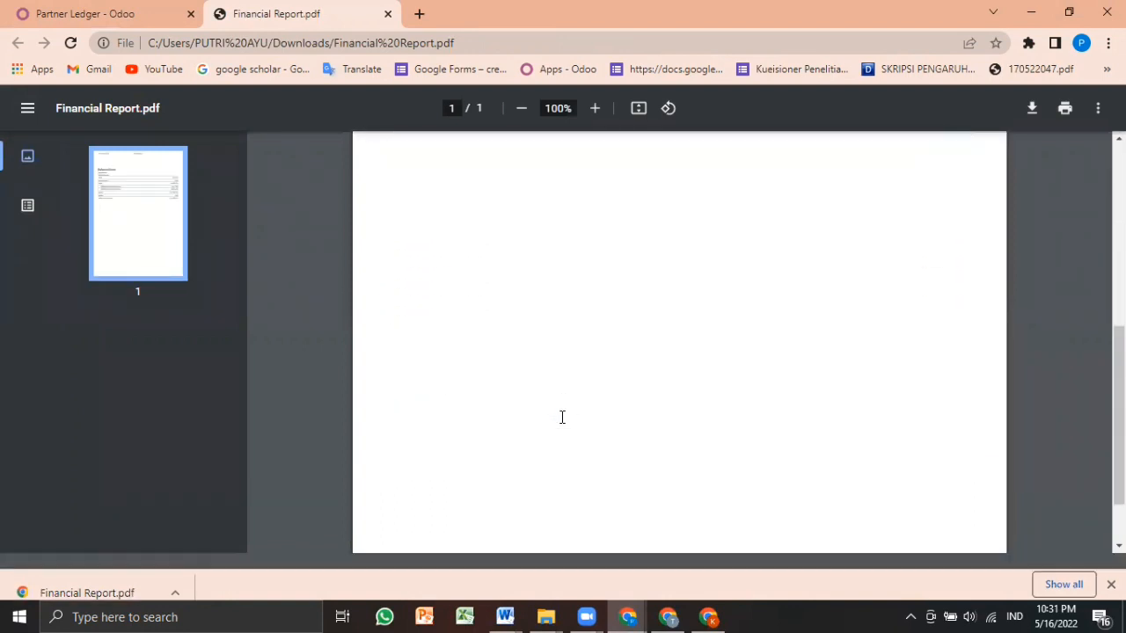
pyautogui.scroll(5, 562, 417)
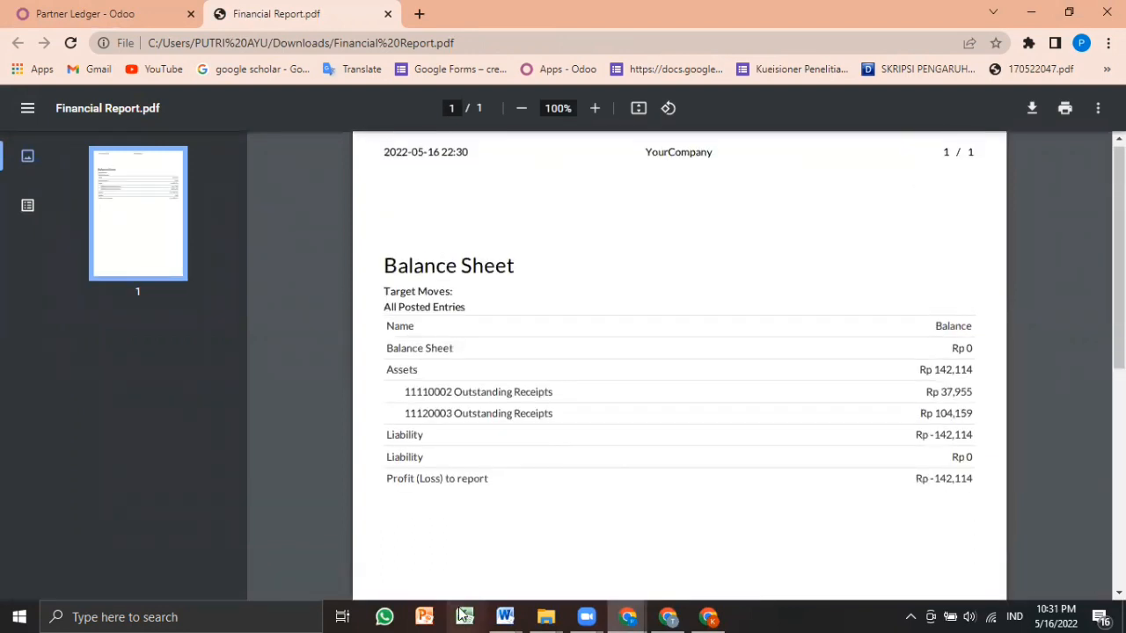
pyautogui.scroll(1, 565, 317)
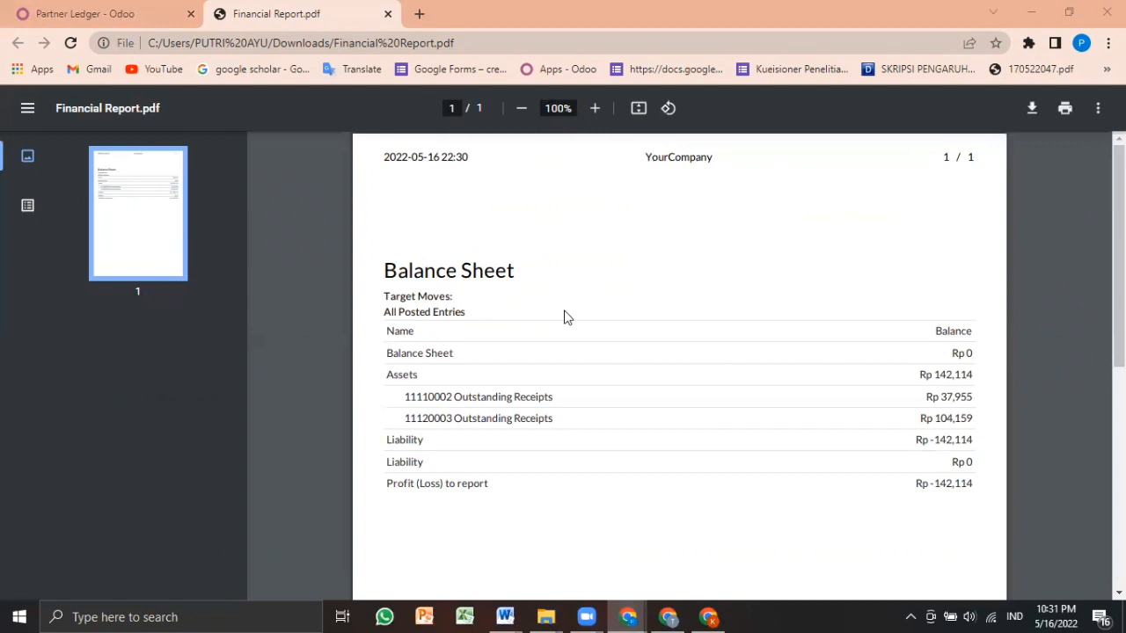
pyautogui.click(685, 228)
pyautogui.moveTo(387, 483); pyautogui.dragTo(1012, 493)
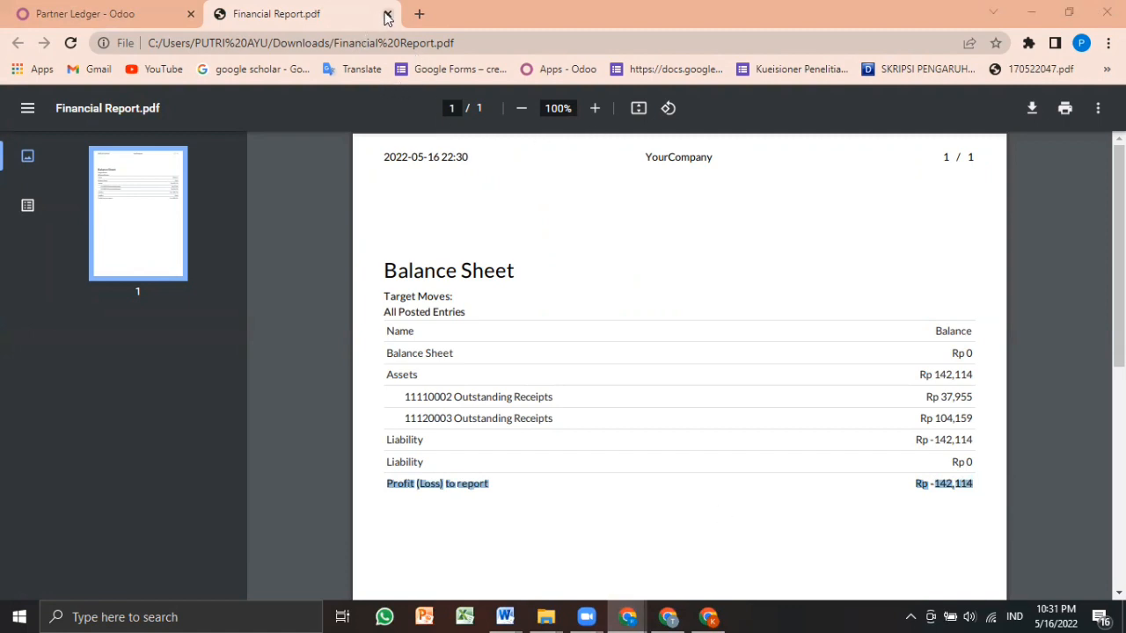
# Step: Switch back to Odoo and print the Profit and Loss financial report for all posted entries
pyautogui.click(109, 5)
pyautogui.click(580, 104)
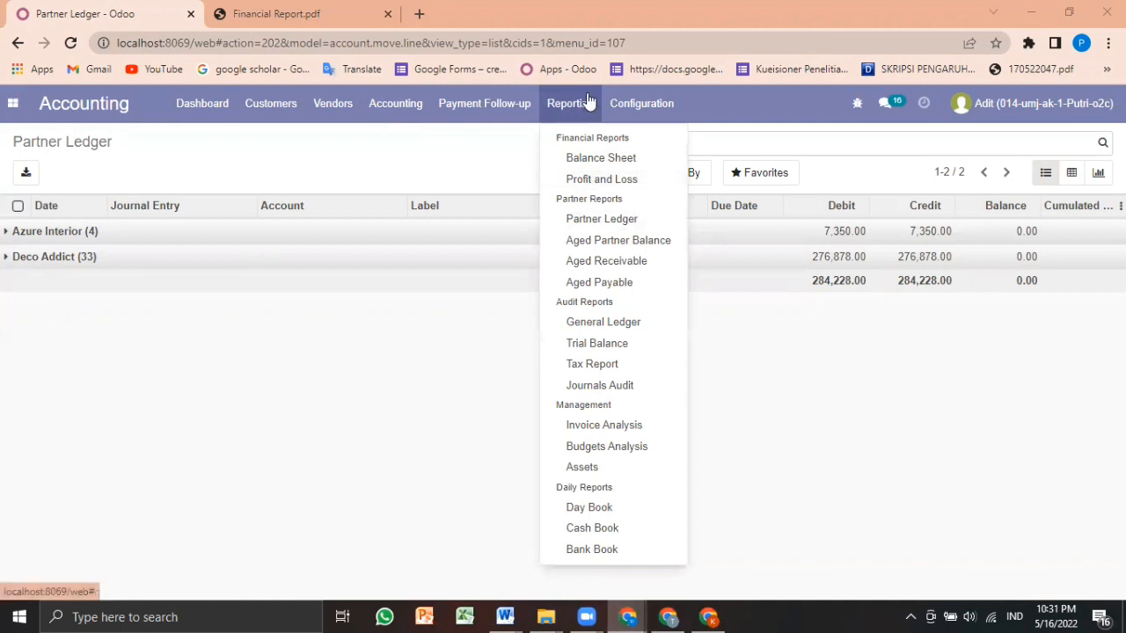
pyautogui.click(605, 180)
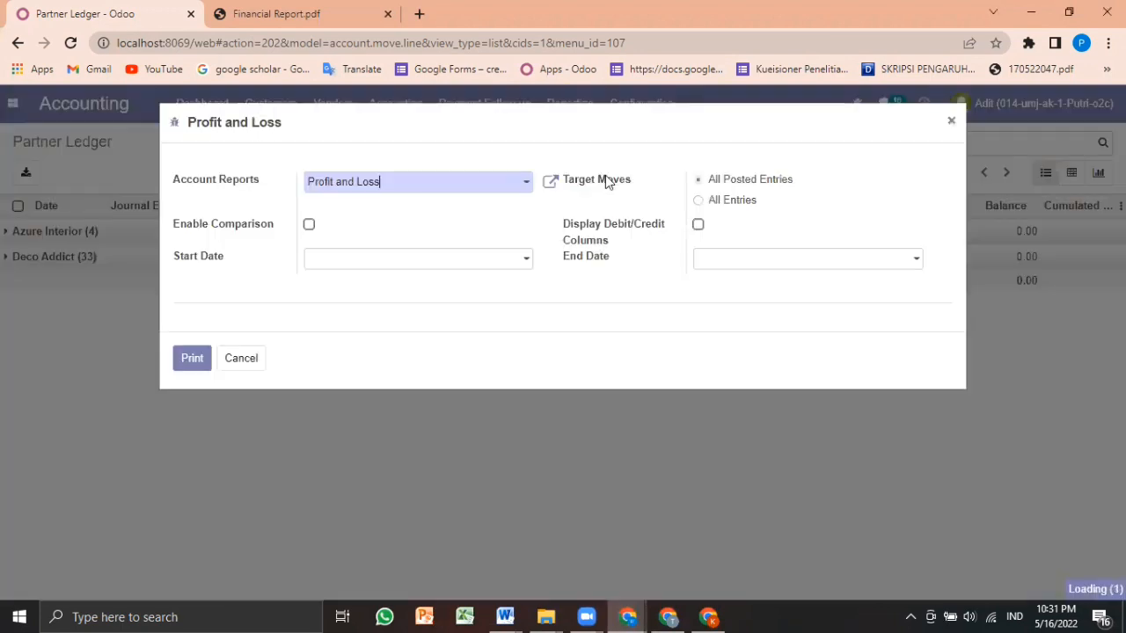
pyautogui.click(198, 359)
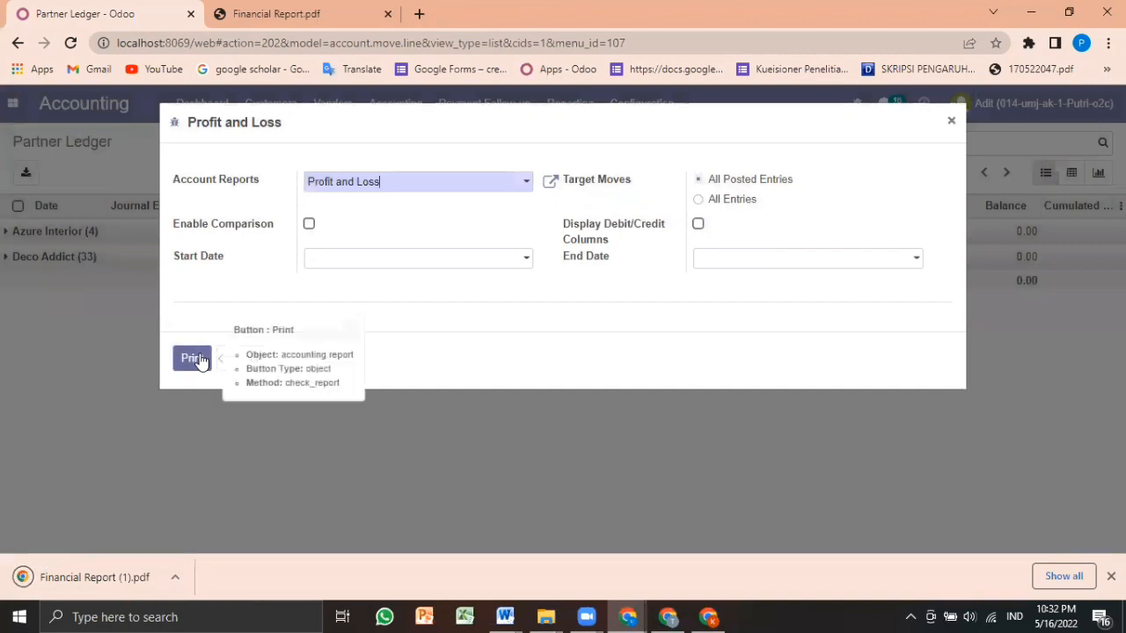
# Step: View the Profit and Loss report in Financial Report (1).pdf, and return to Odoo to close the report dialog
pyautogui.click(79, 576)
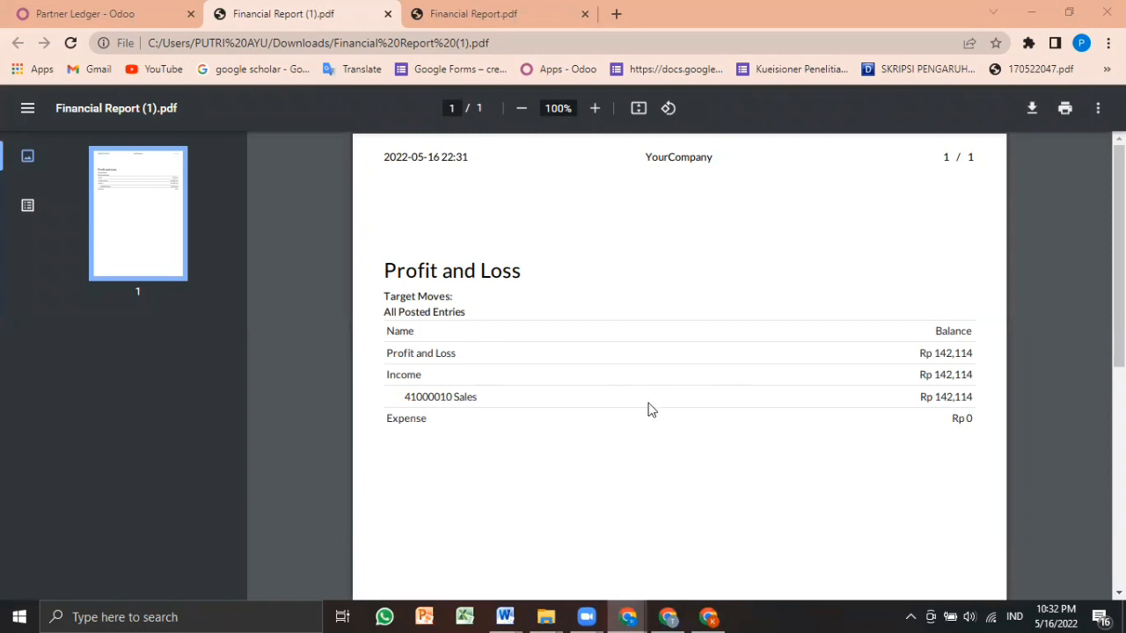
pyautogui.click(139, 9)
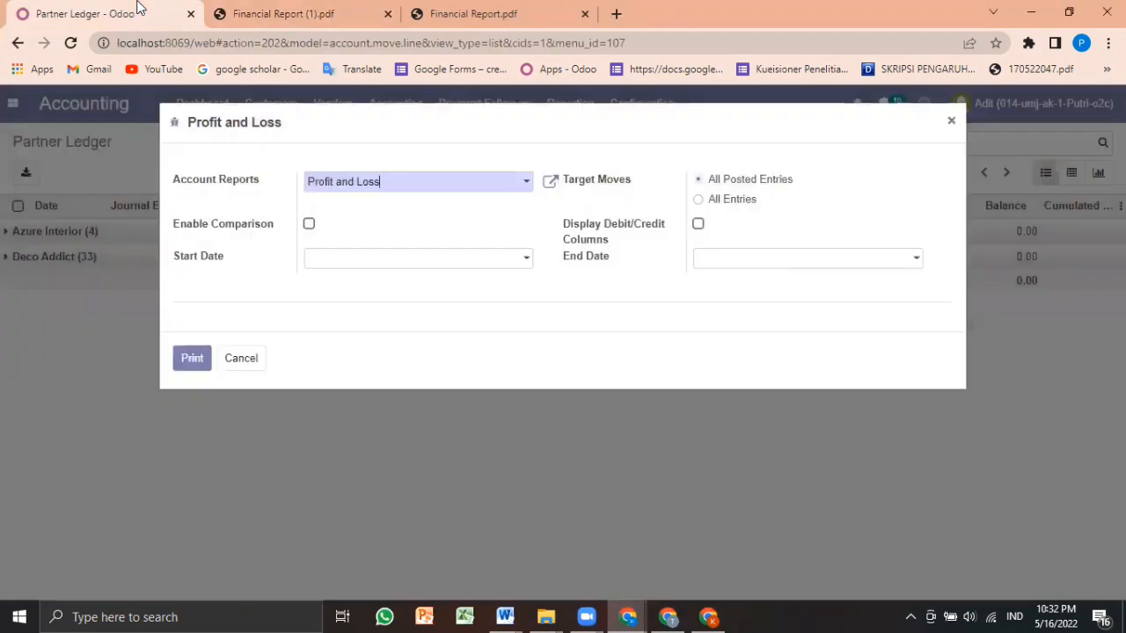
pyautogui.click(950, 122)
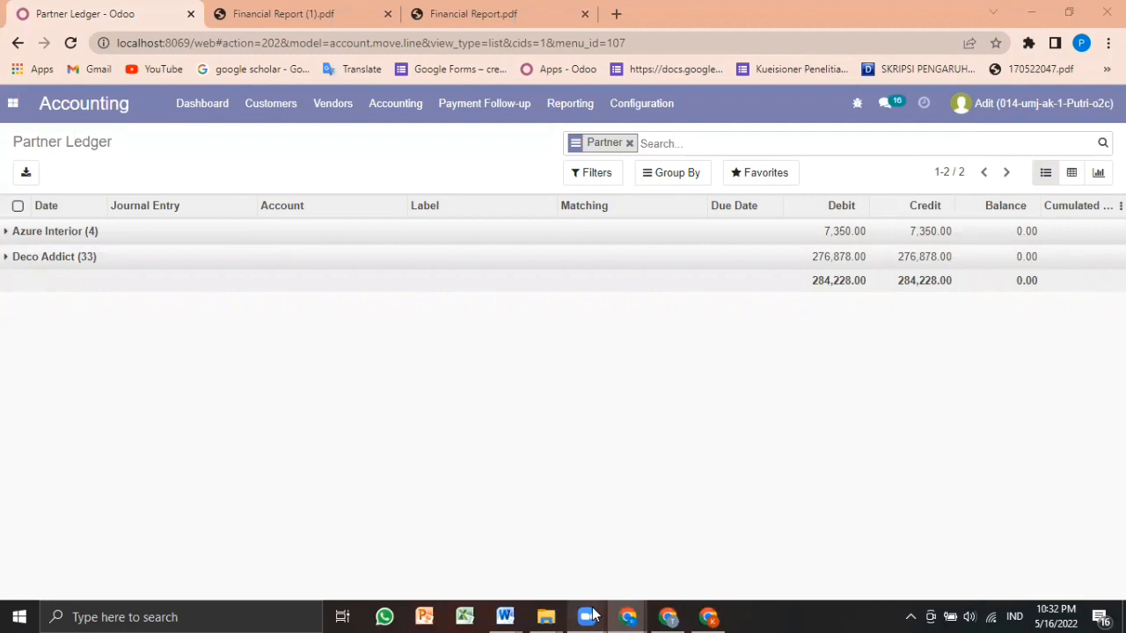
pyautogui.click(605, 546)
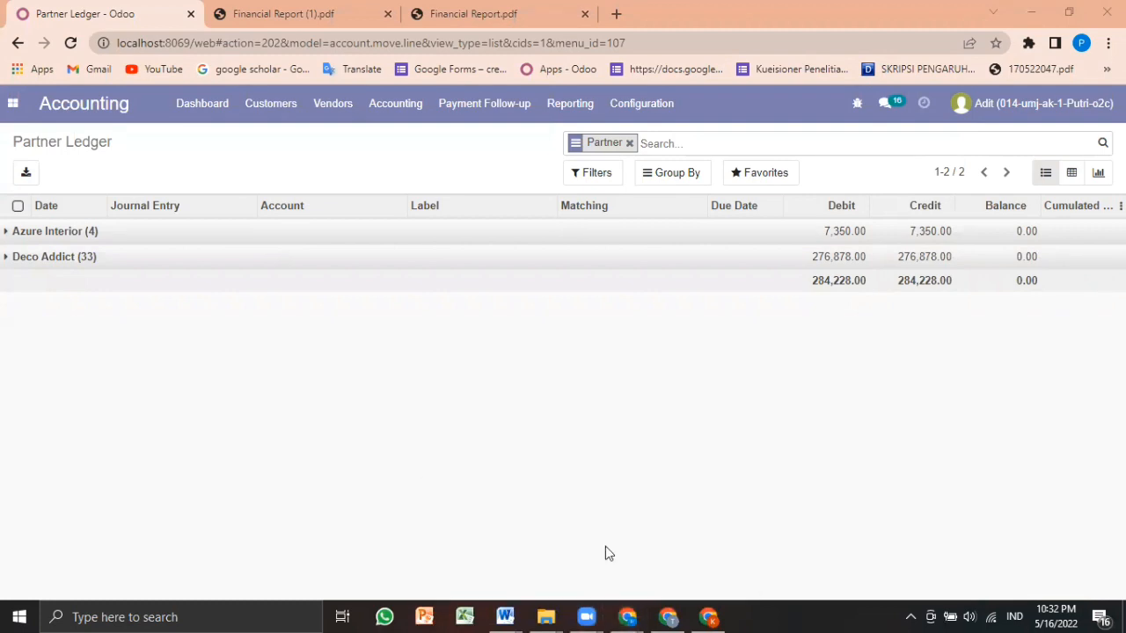